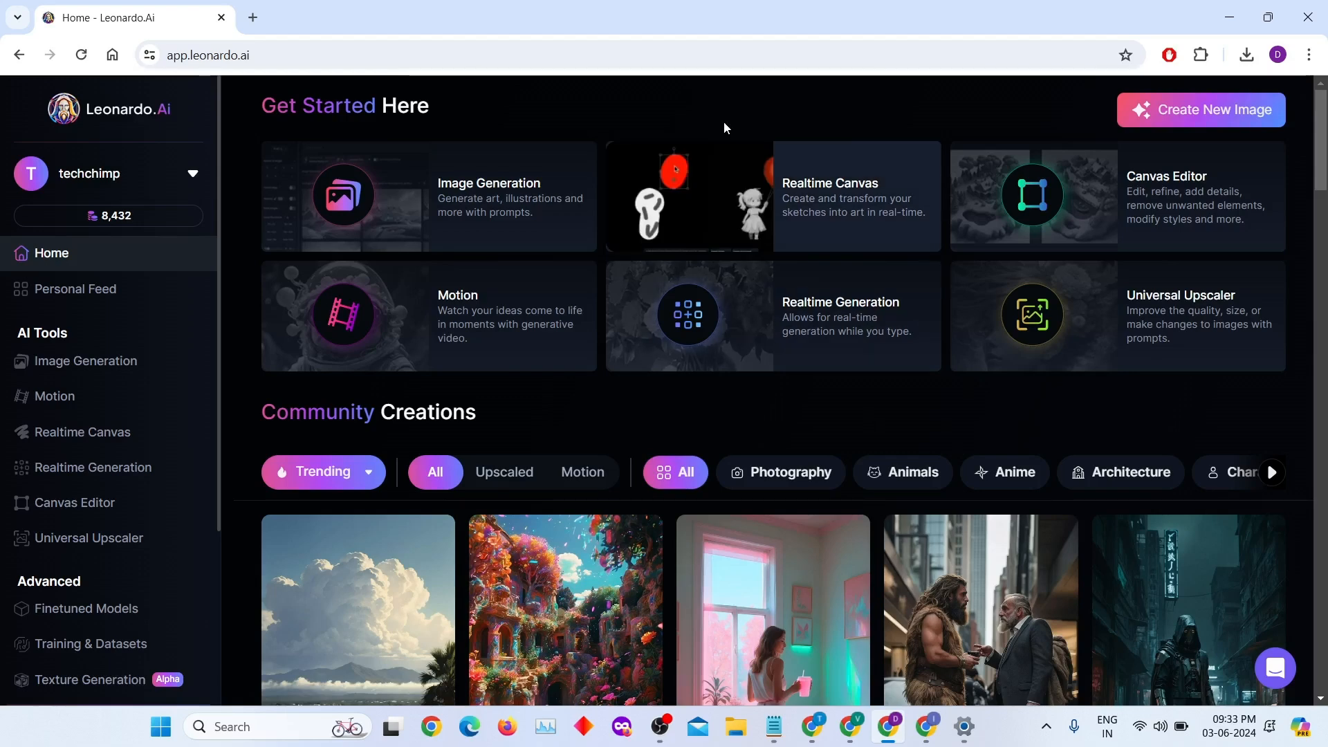
Open Image Generation and choose Character Reference as the image guidance type for the new image.
left_click(496, 212)
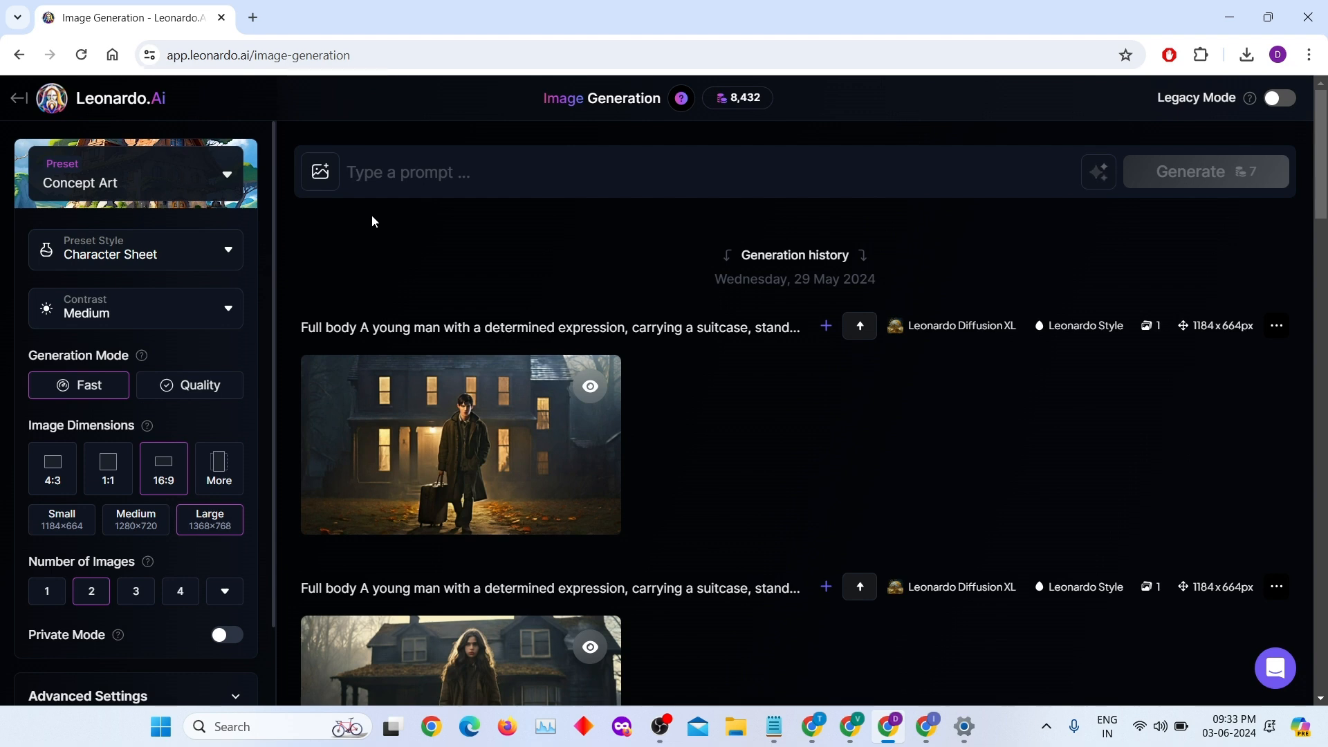
left_click(328, 191)
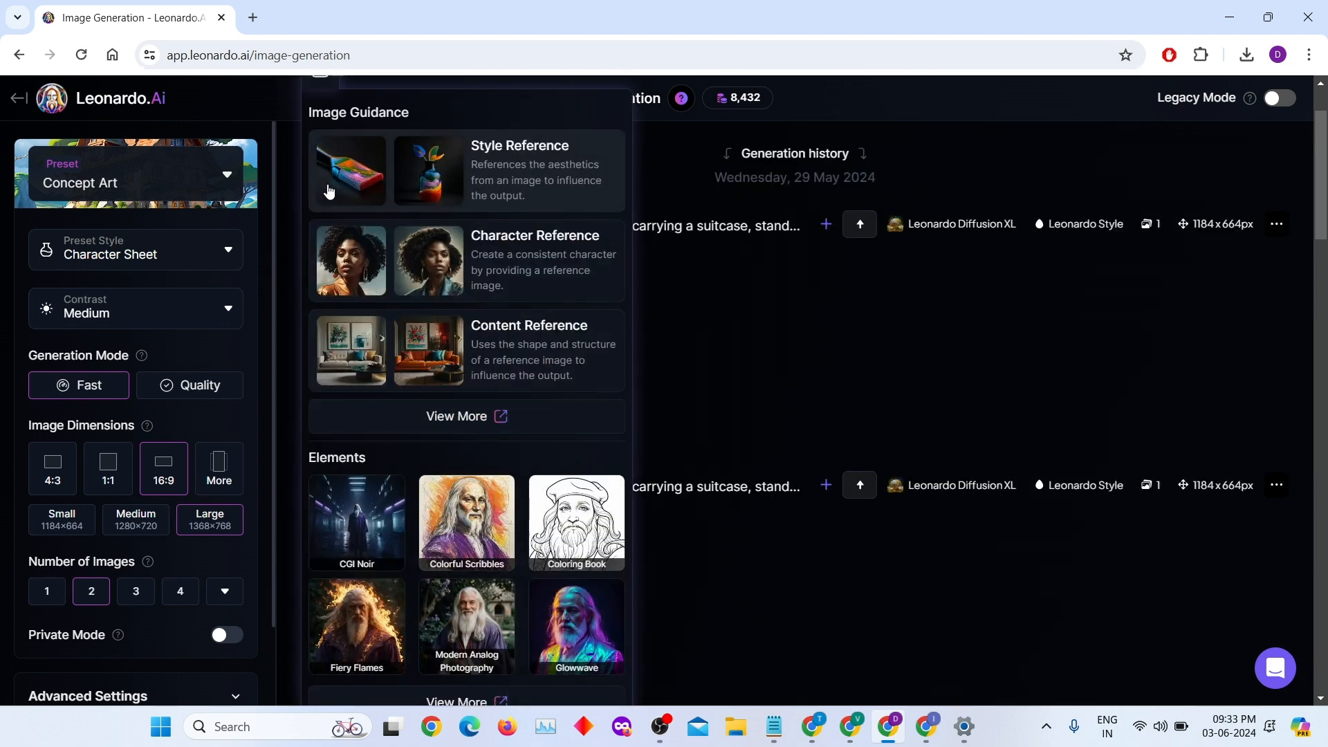
left_click(431, 419)
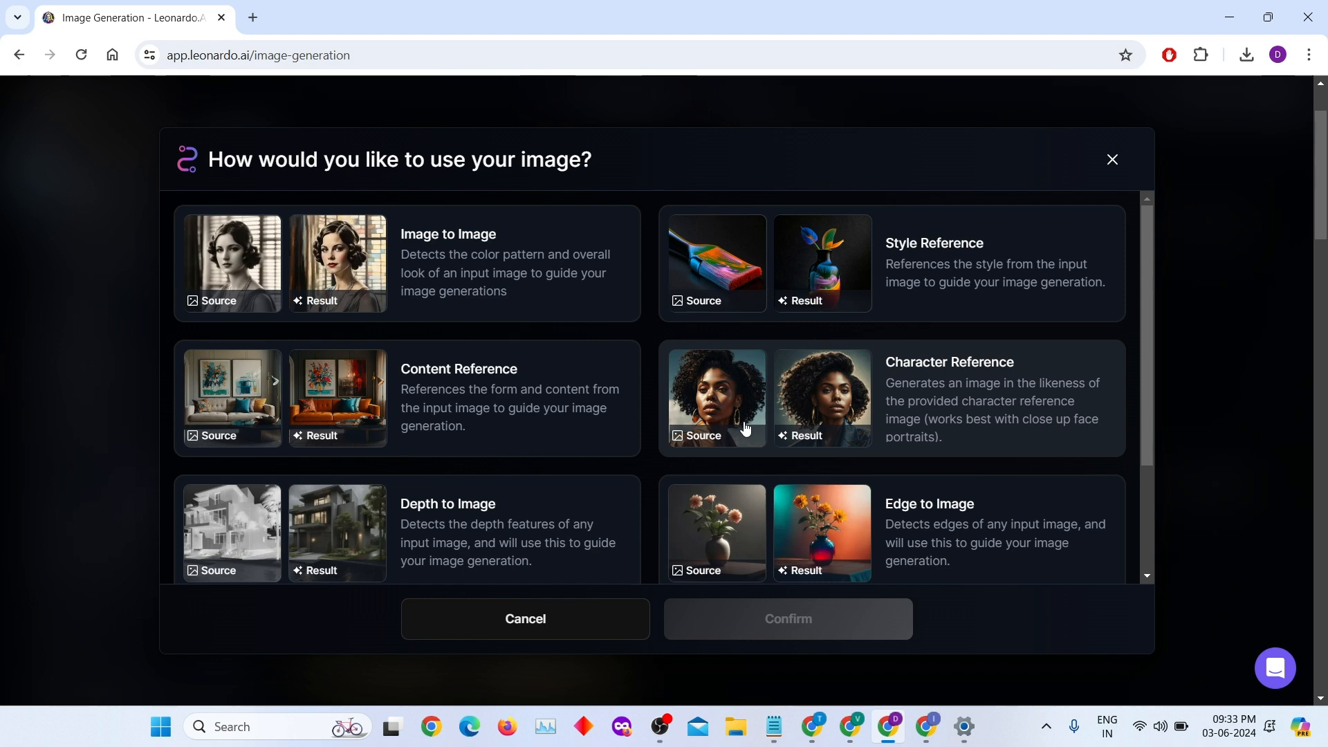
left_click(823, 409)
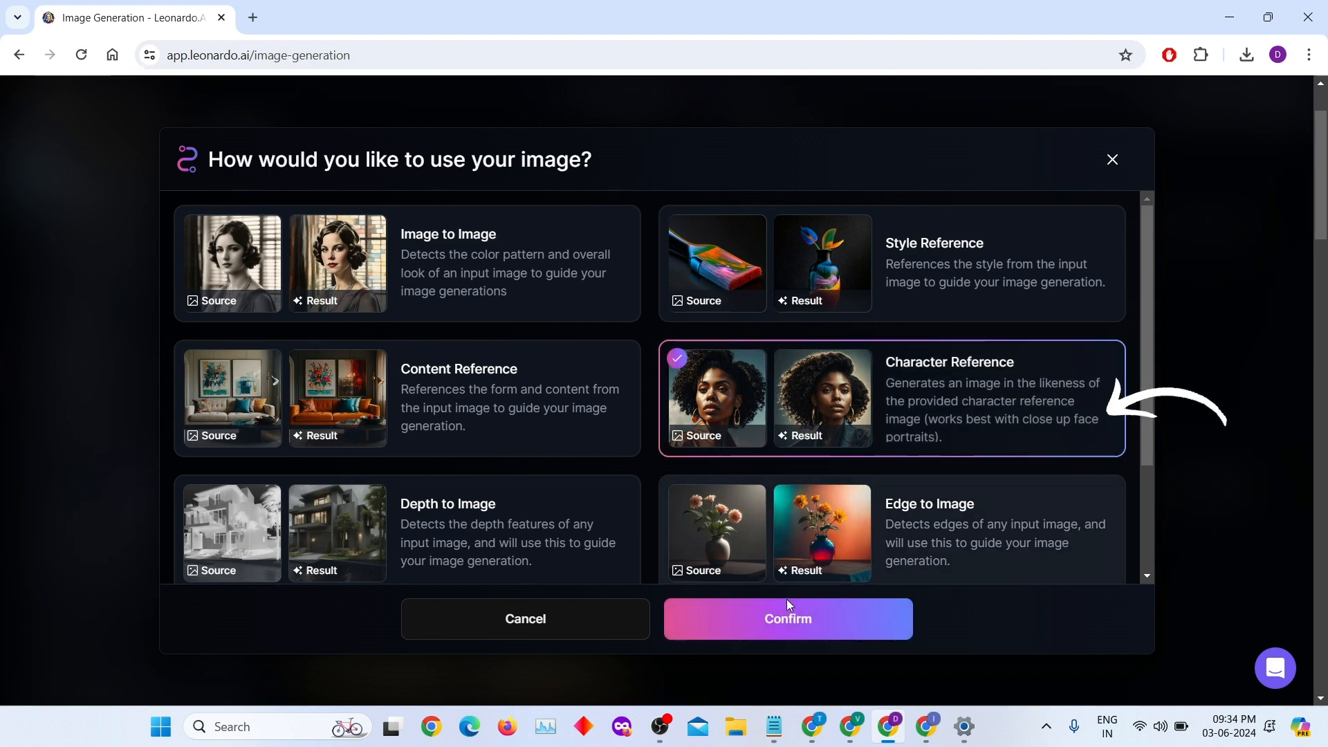
left_click(787, 635)
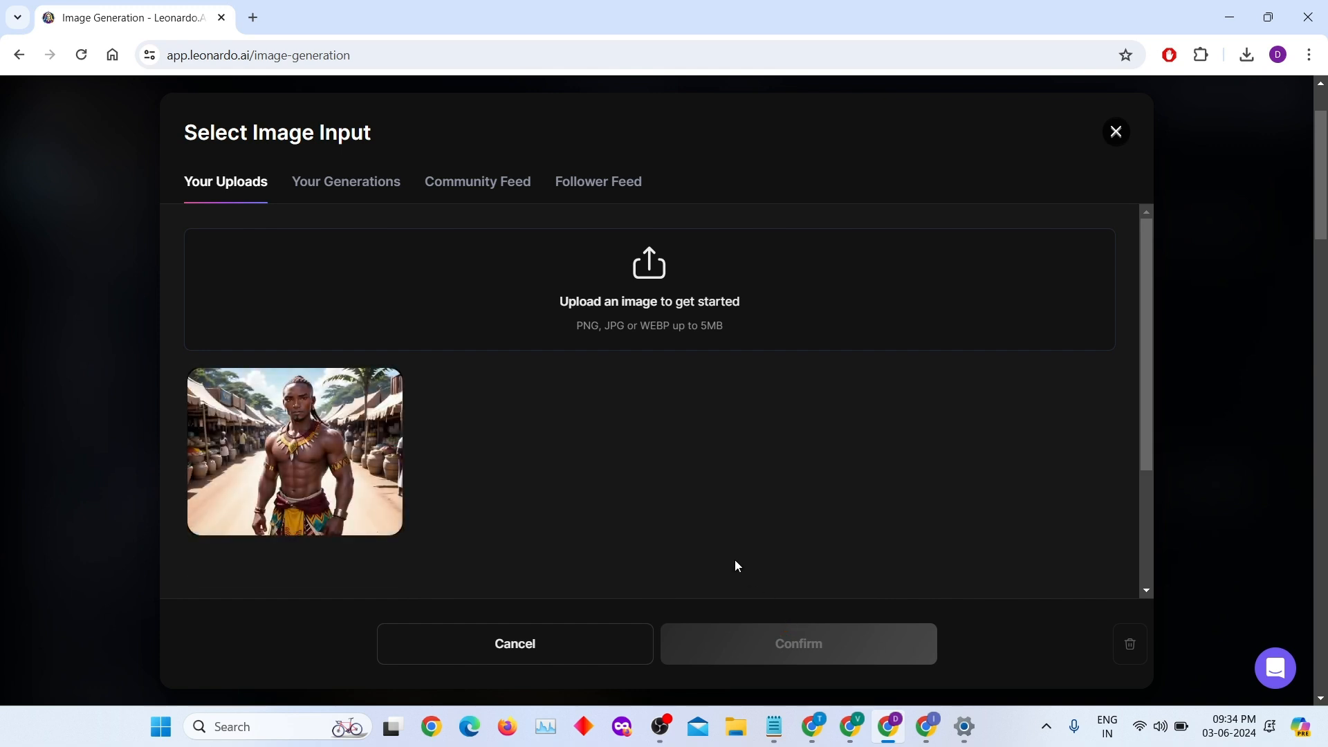
Inspect the uploaded picture of the muscular man in the market and confirm it as the character reference image.
left_click(372, 475)
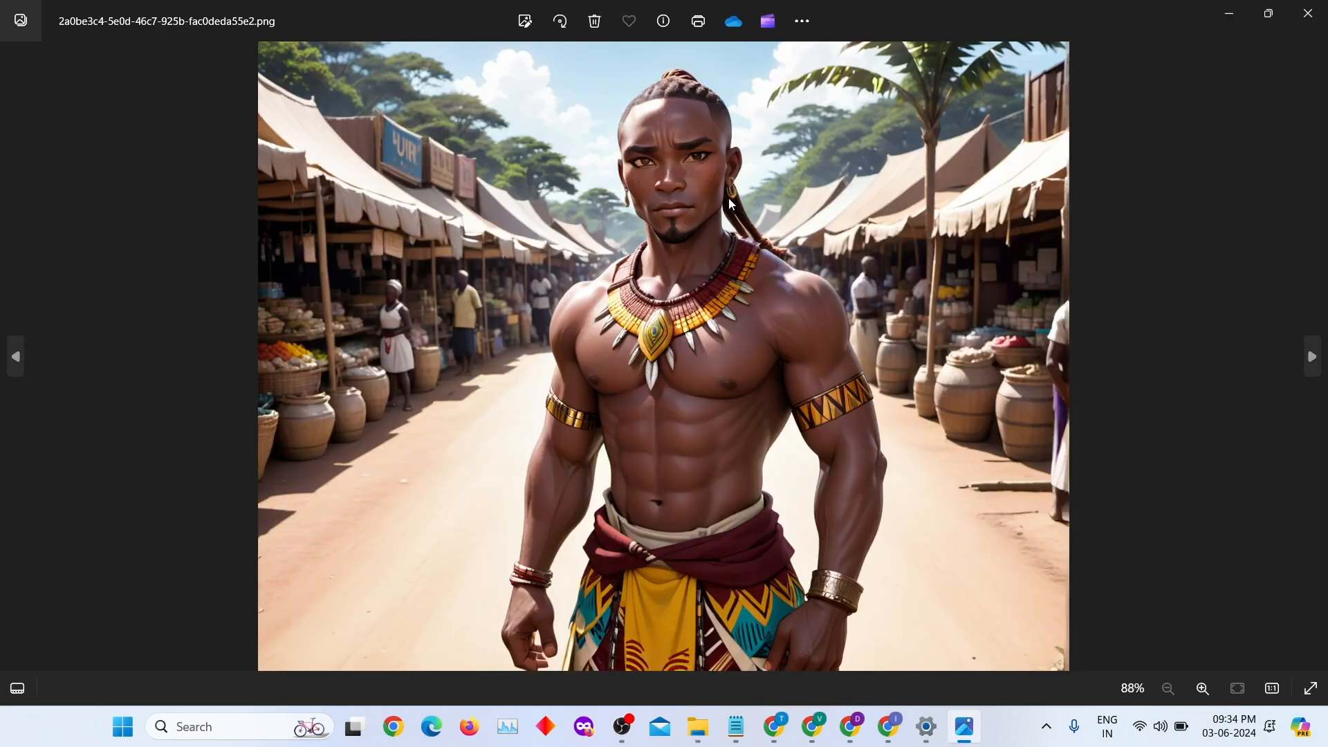
scroll(728, 197, "up", 3)
left_click_drag(728, 197, 581, 107)
scroll(581, 107, "down", 3)
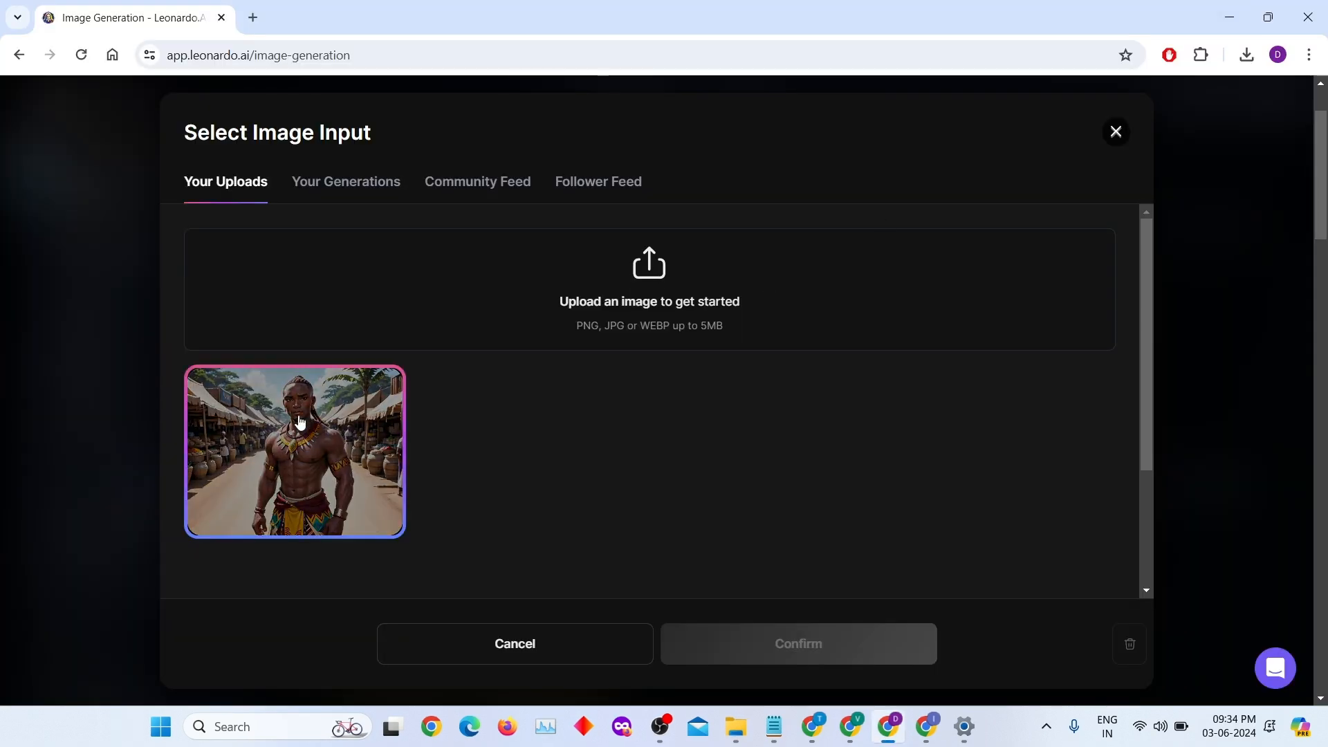
left_click(316, 463)
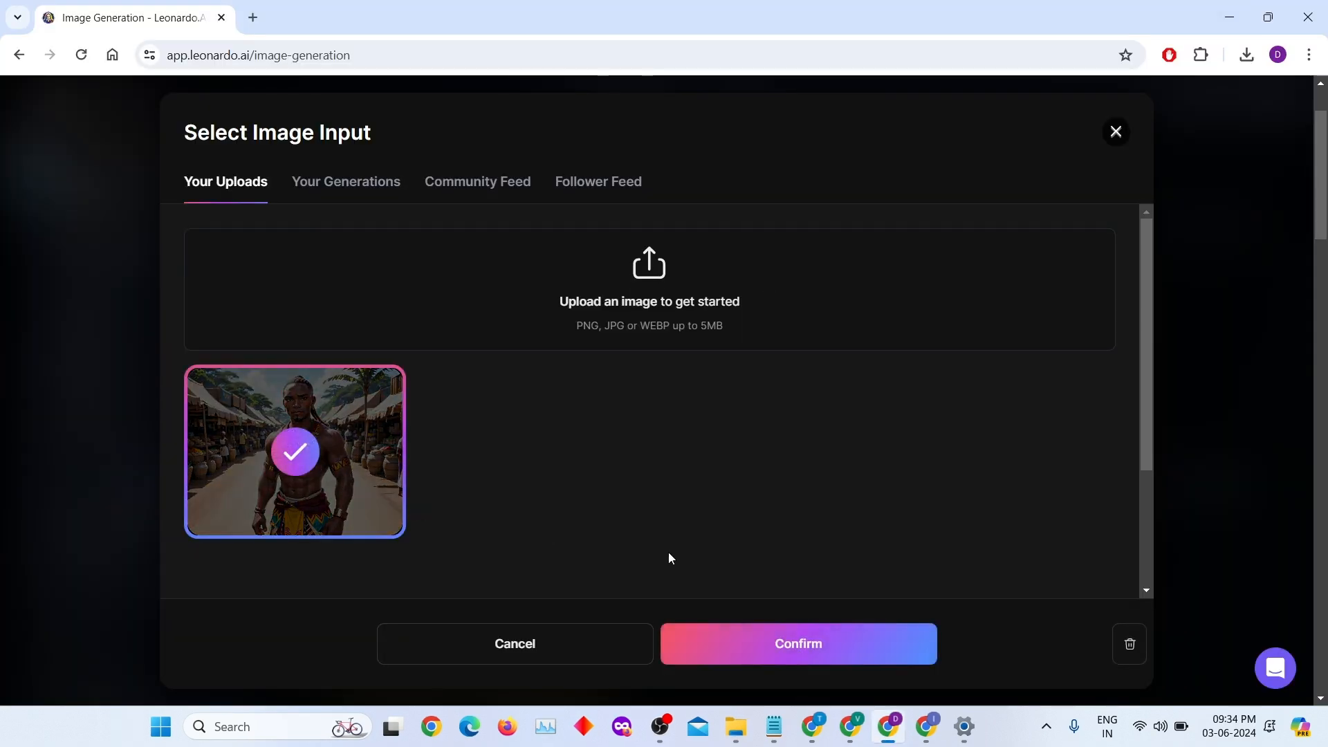
left_click(796, 647)
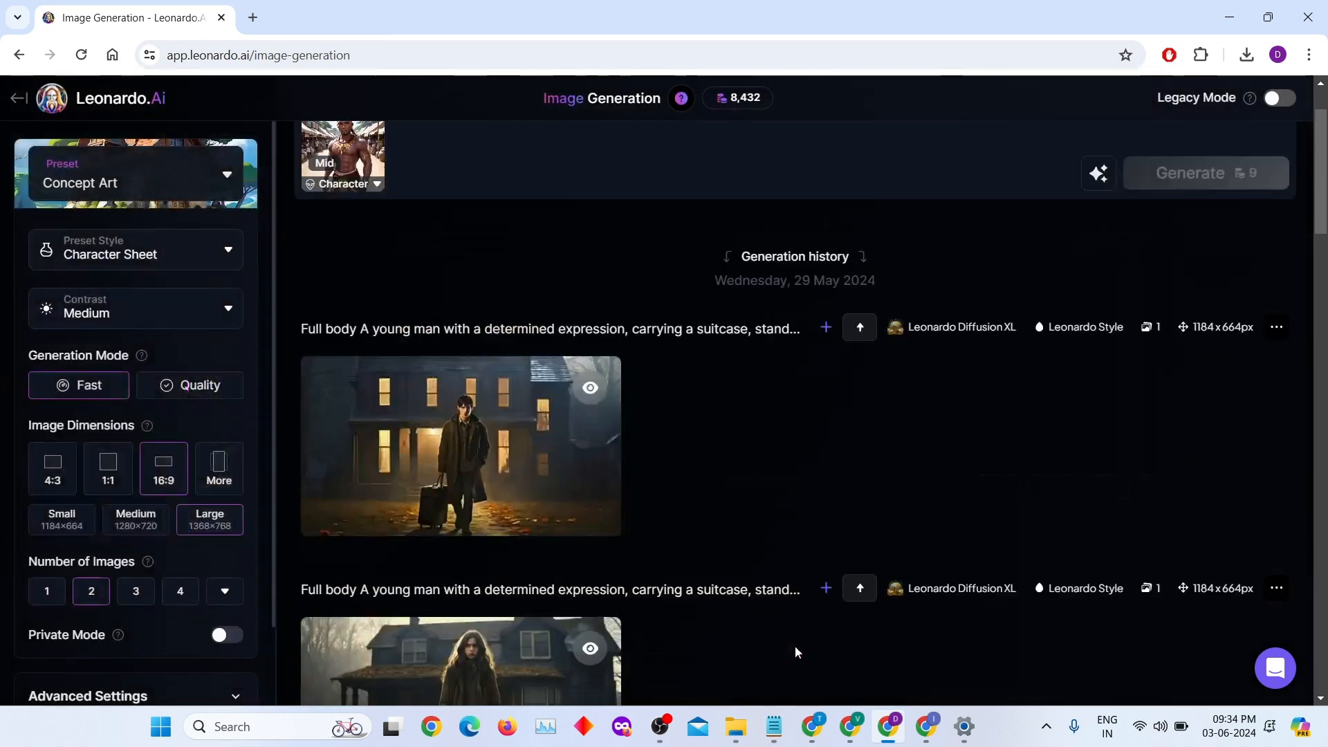
Set the strength of the character reference to Low.
scroll(684, 450, "up", 2)
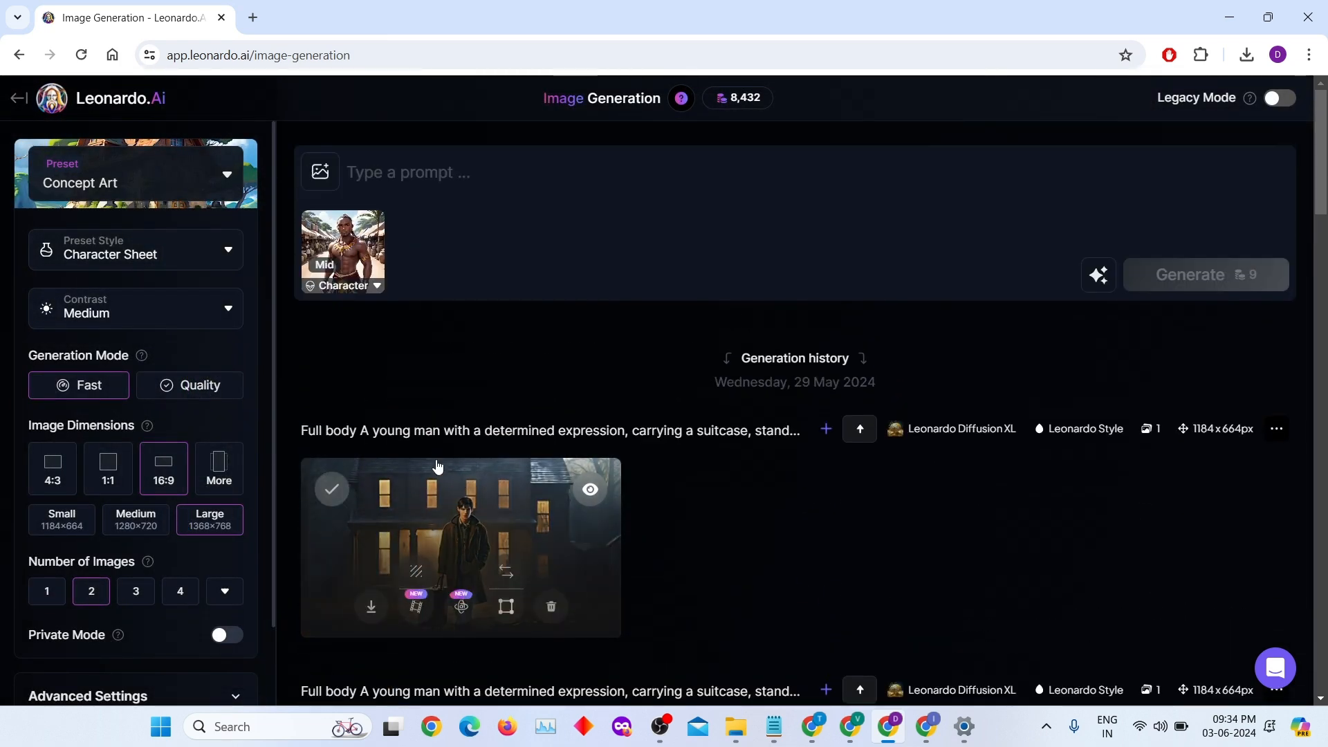
left_click(378, 289)
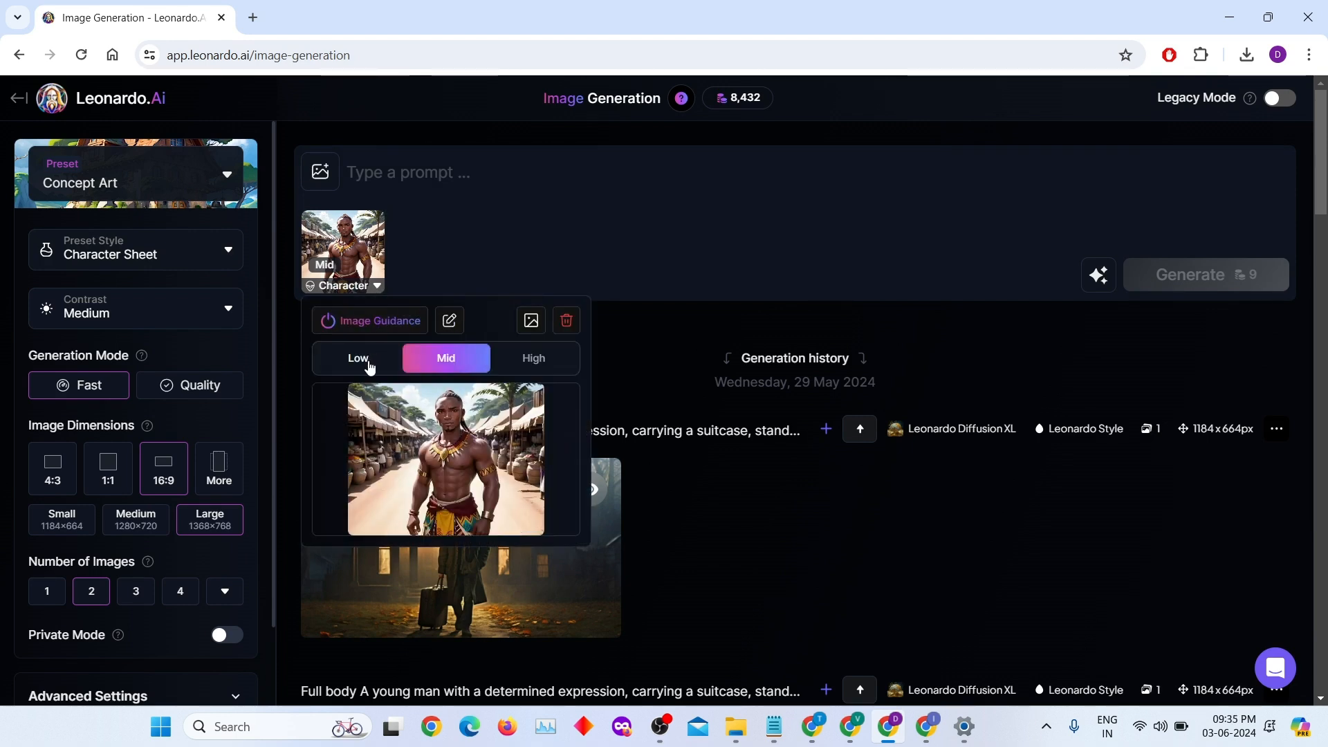
left_click(369, 365)
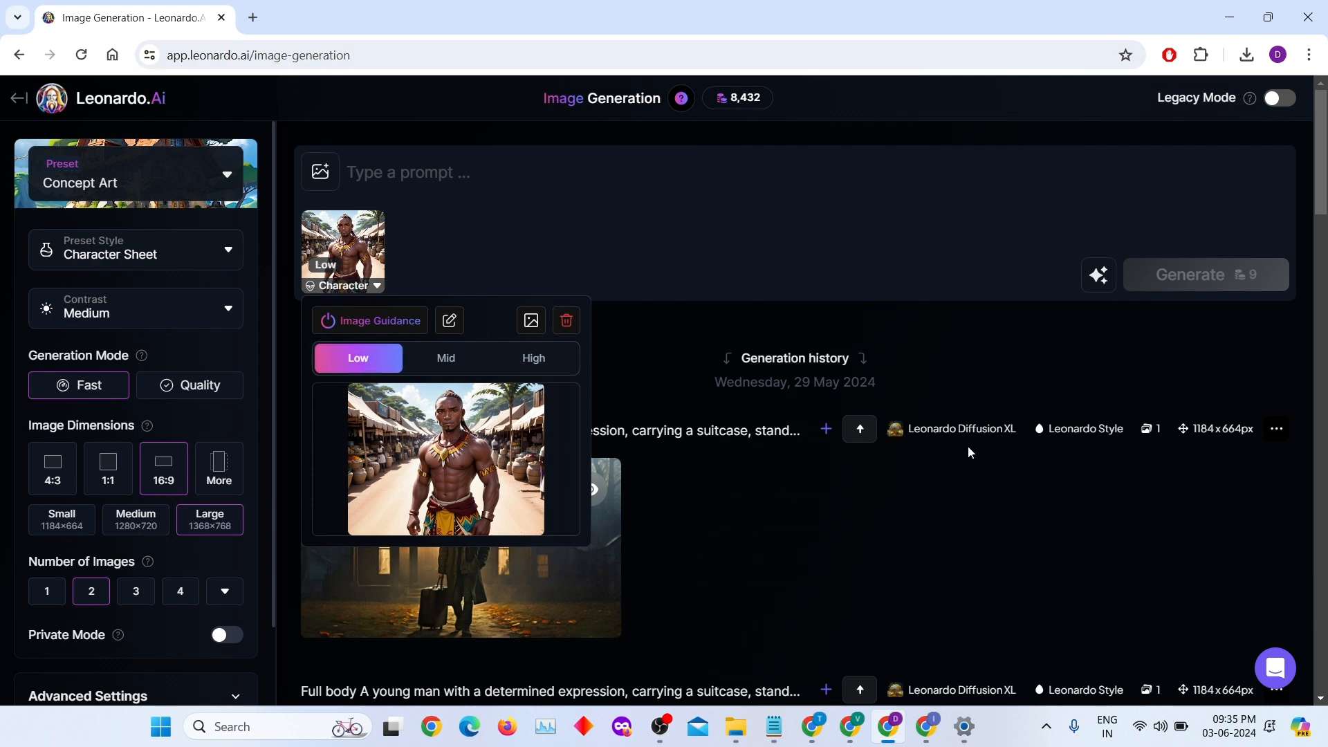
left_click(668, 342)
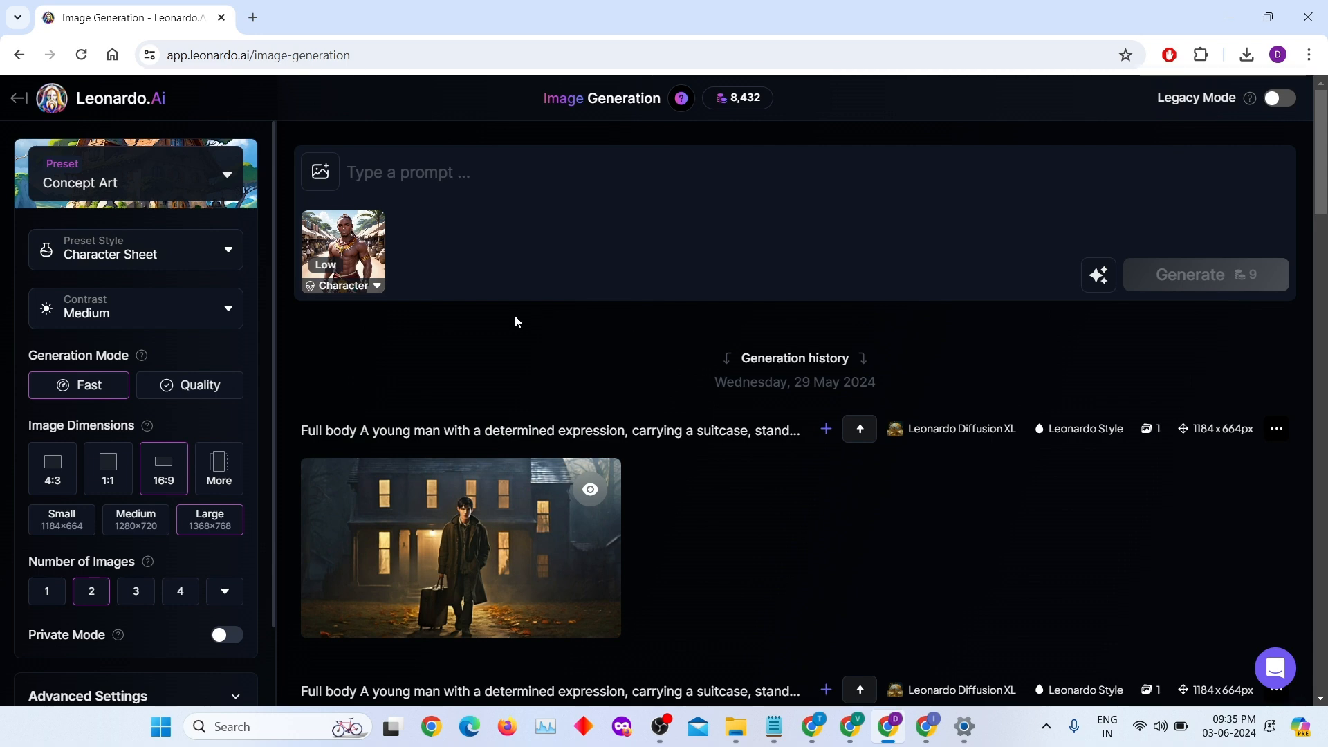
Switch to Notepad and copy the full prompt that starts with "A Man in the foreground, his strong, muscular build evident".
left_click(436, 169)
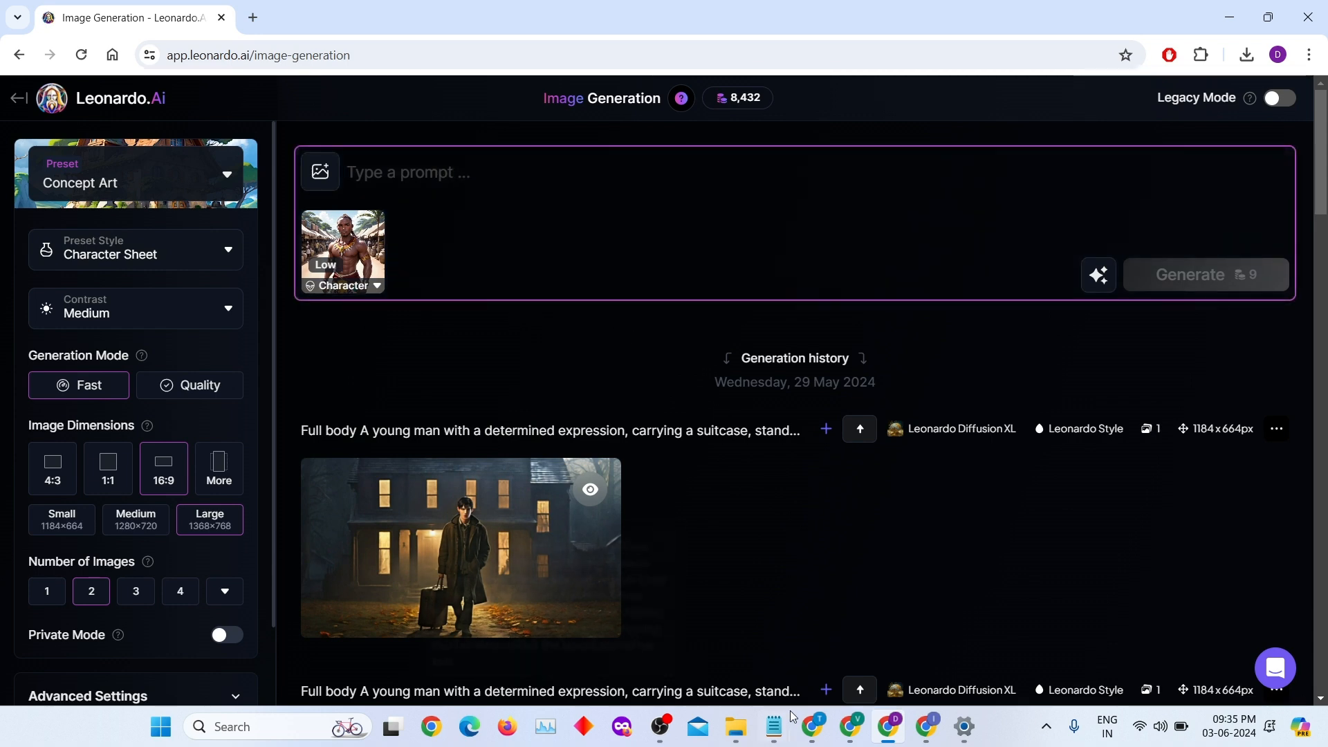
mouse_move(774, 726)
left_click(1050, 620)
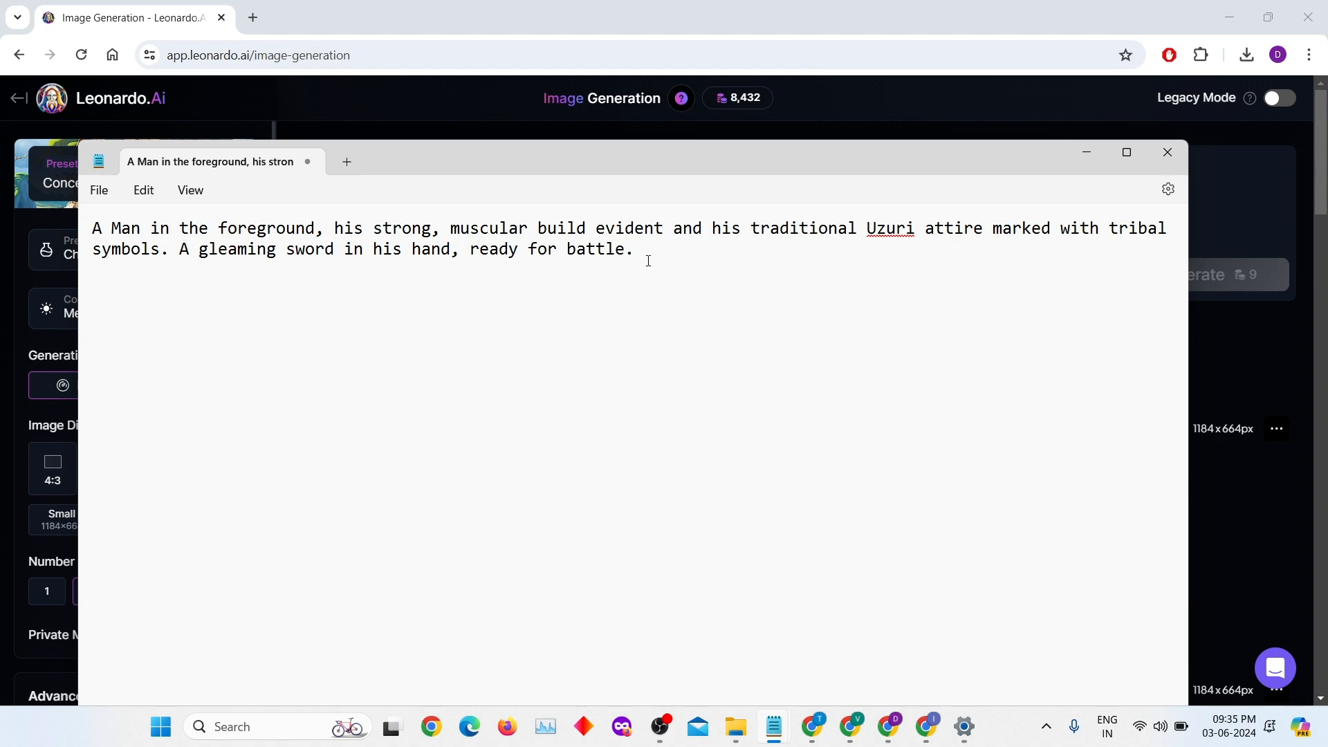
left_click_drag(653, 248, 94, 210)
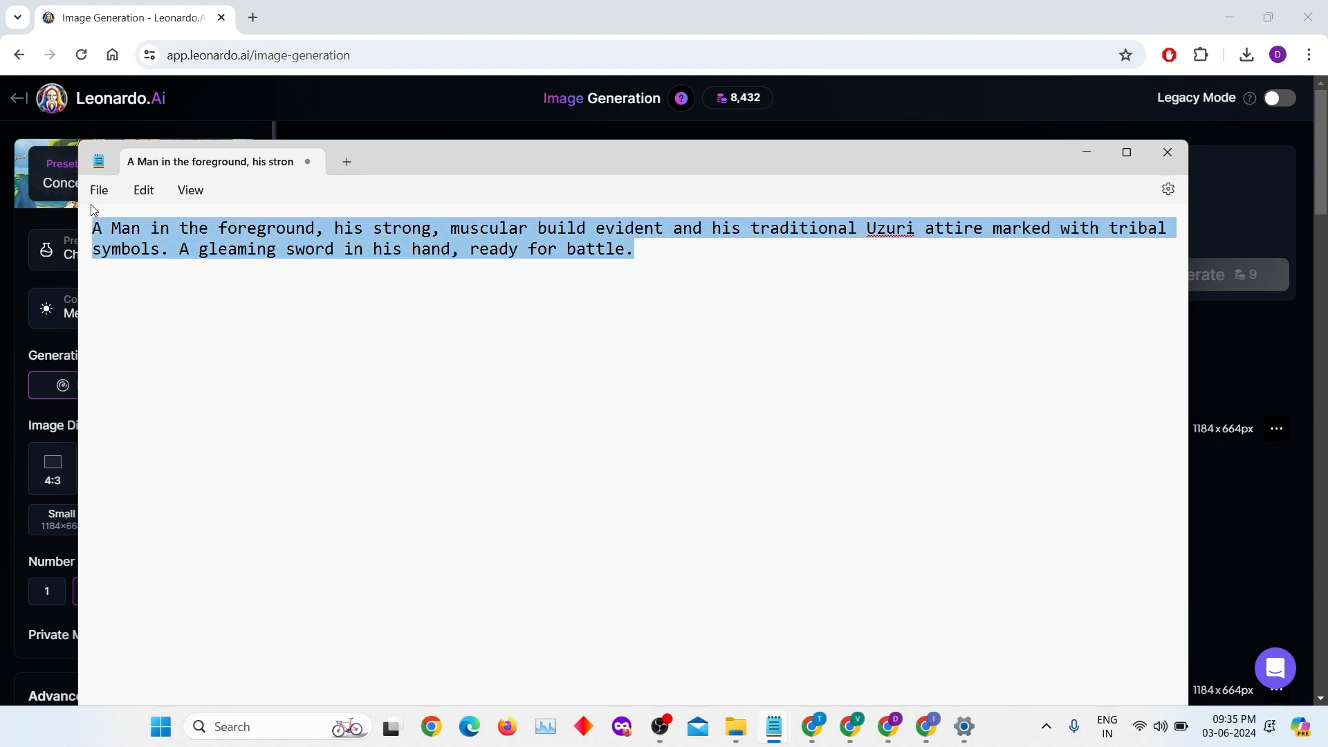
right_click(184, 247)
left_click(250, 338)
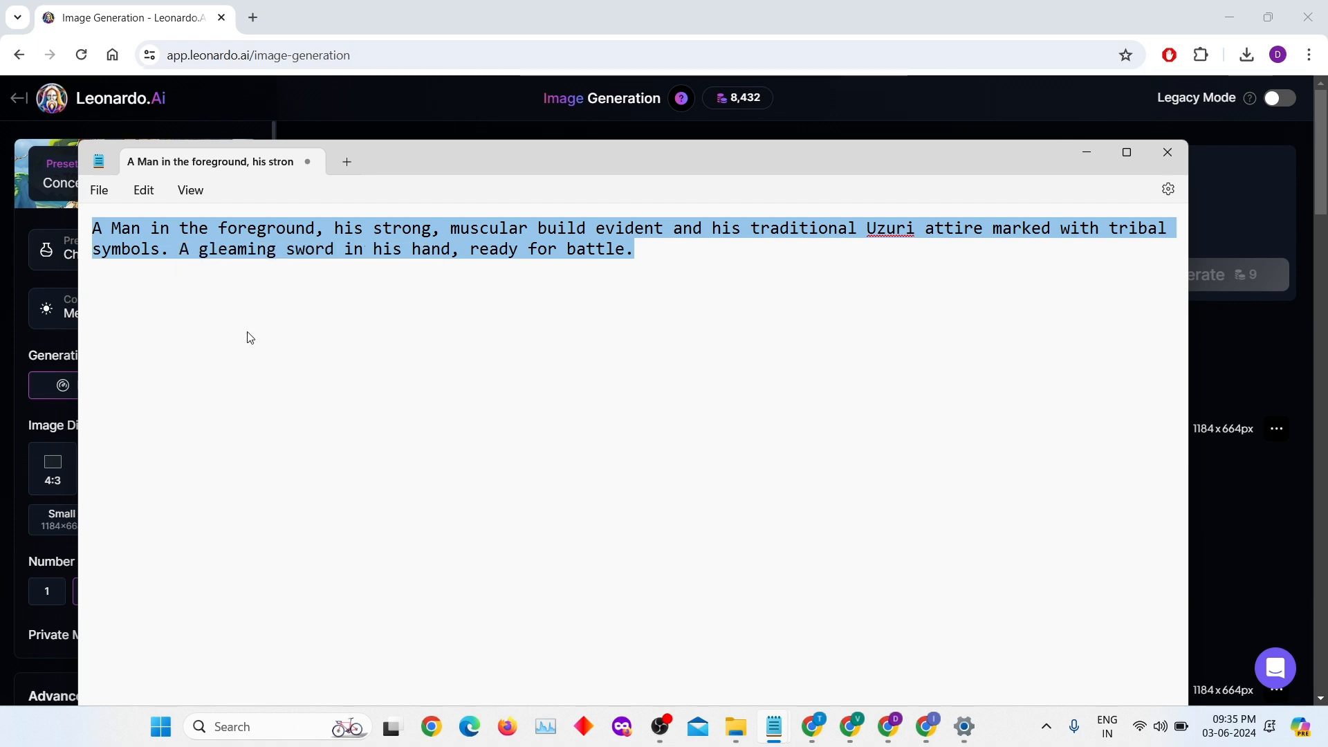
Return to Leonardo.Ai in the browser and paste the copied prompt about the man with the gleaming sword as the image prompt.
left_click(603, 121)
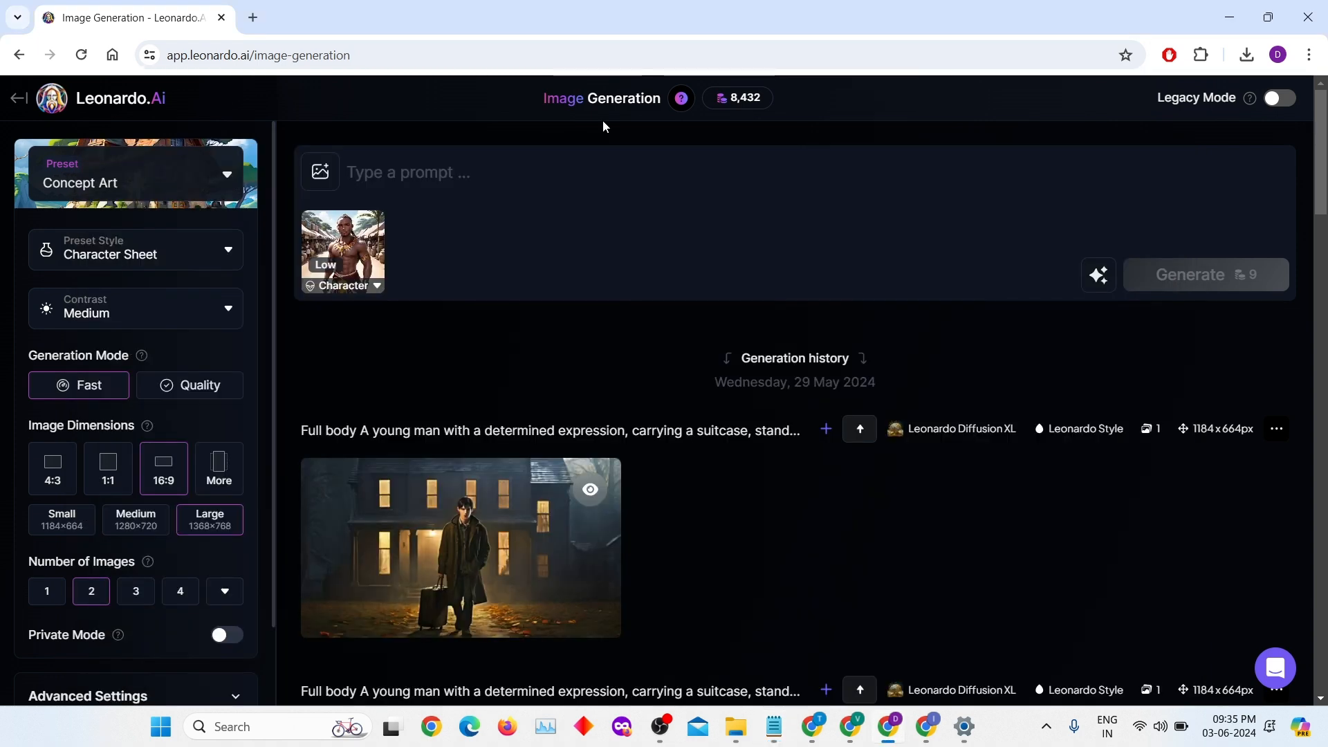
left_click(415, 178)
right_click(415, 178)
left_click(496, 372)
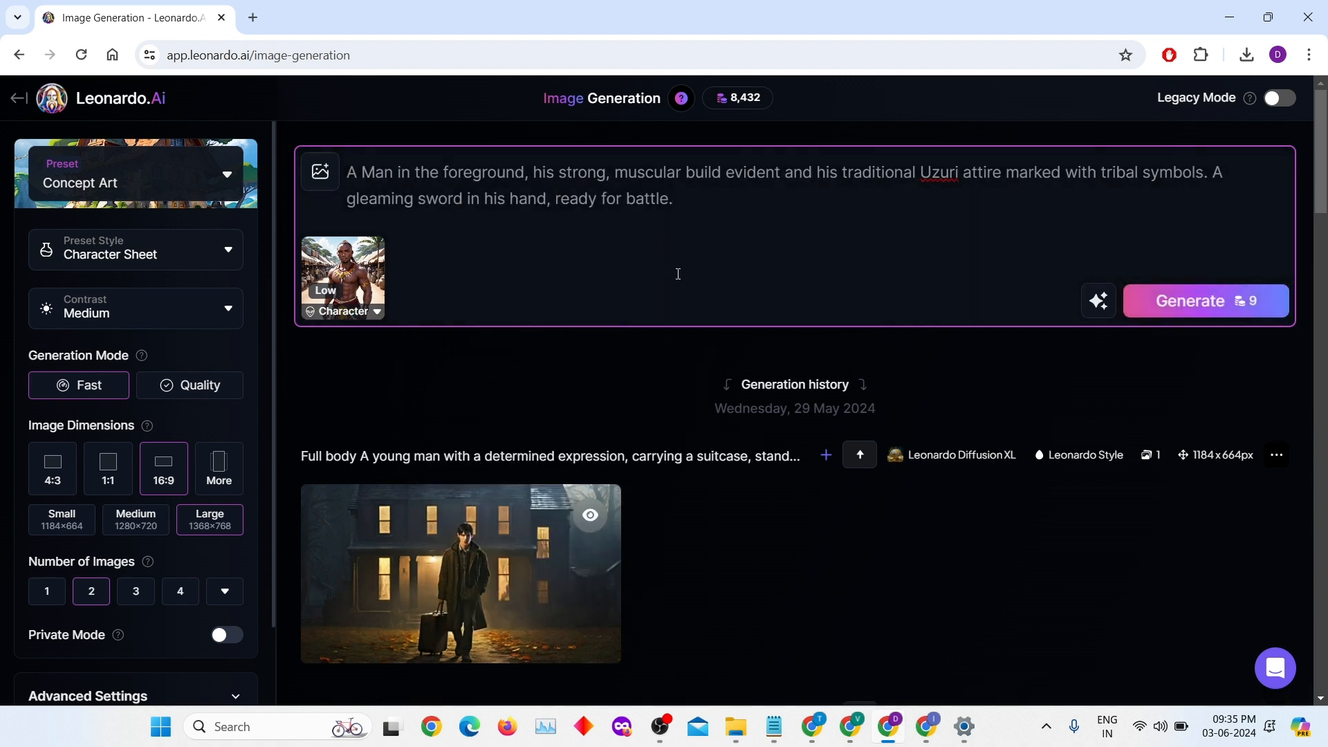
Review the available platform presets, the Concept Art preset styles and the contrast options without changing them.
left_click(226, 177)
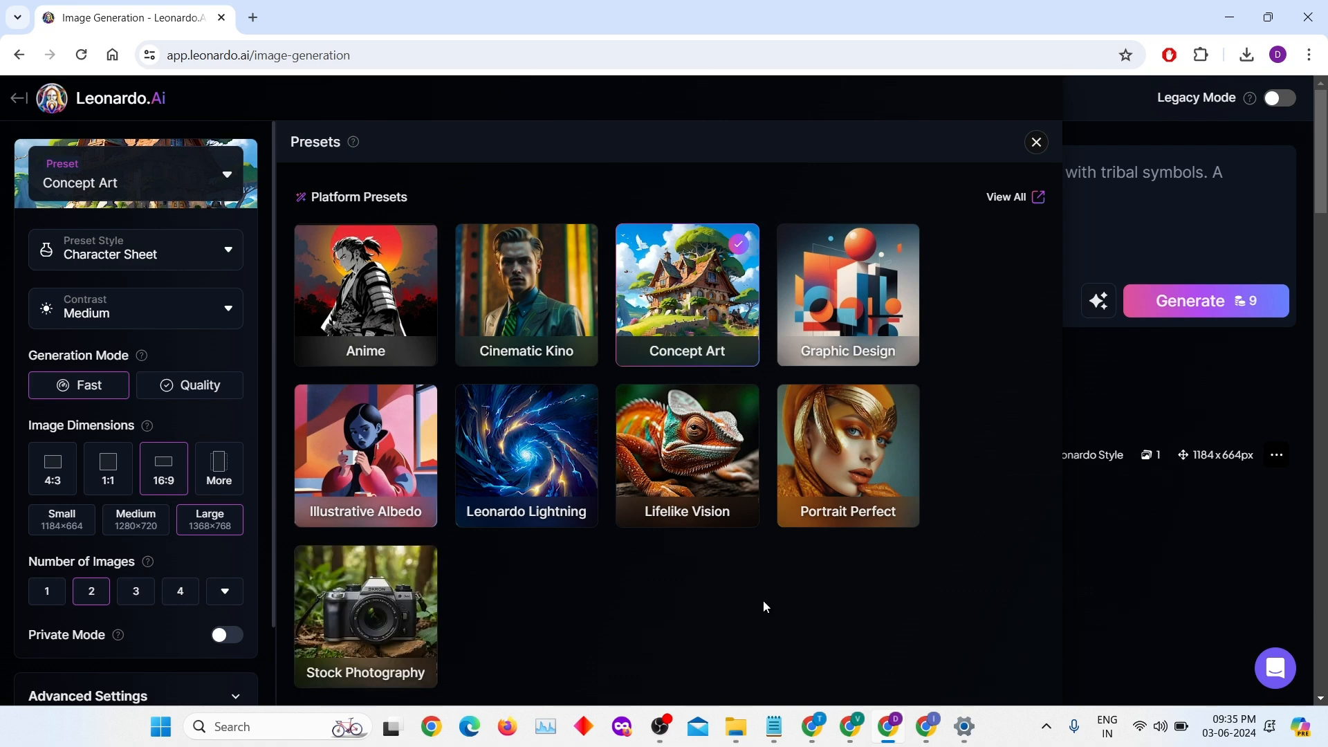
left_click(1036, 142)
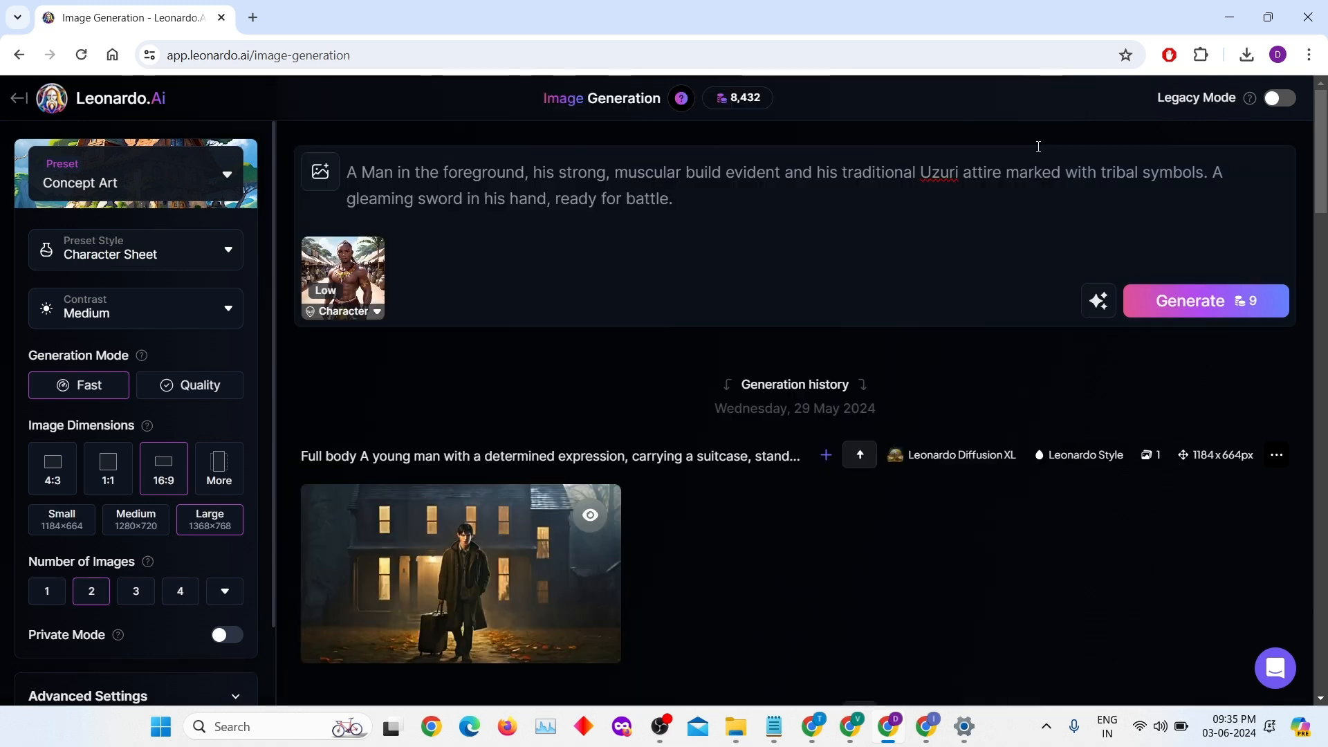
left_click(227, 185)
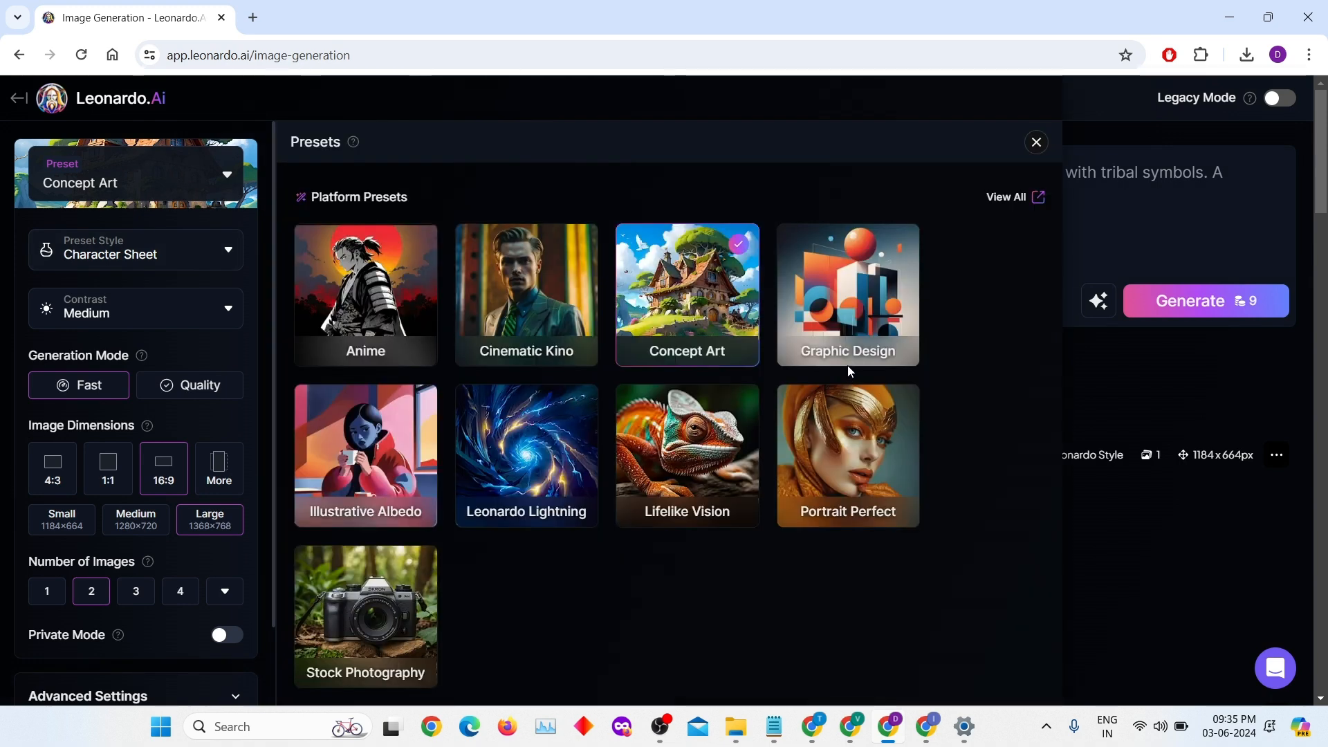
left_click(1036, 142)
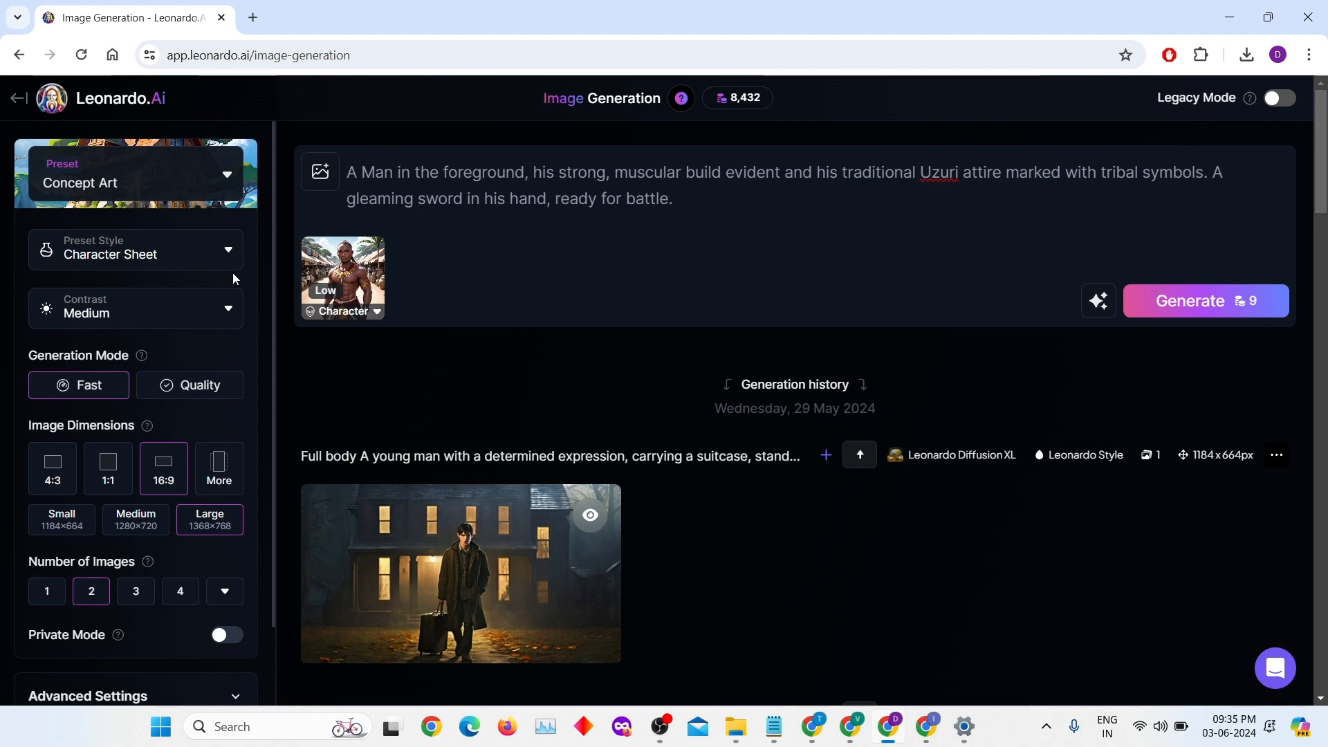
left_click(228, 251)
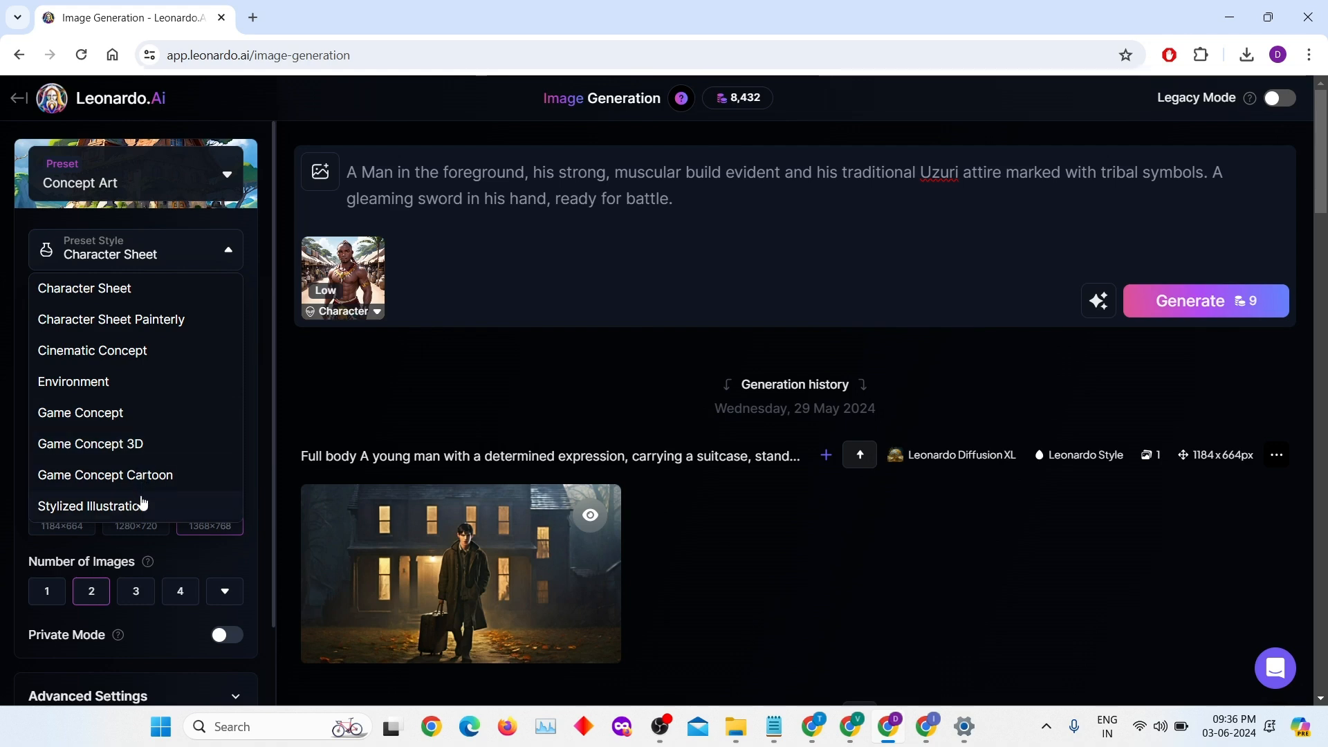
left_click(229, 253)
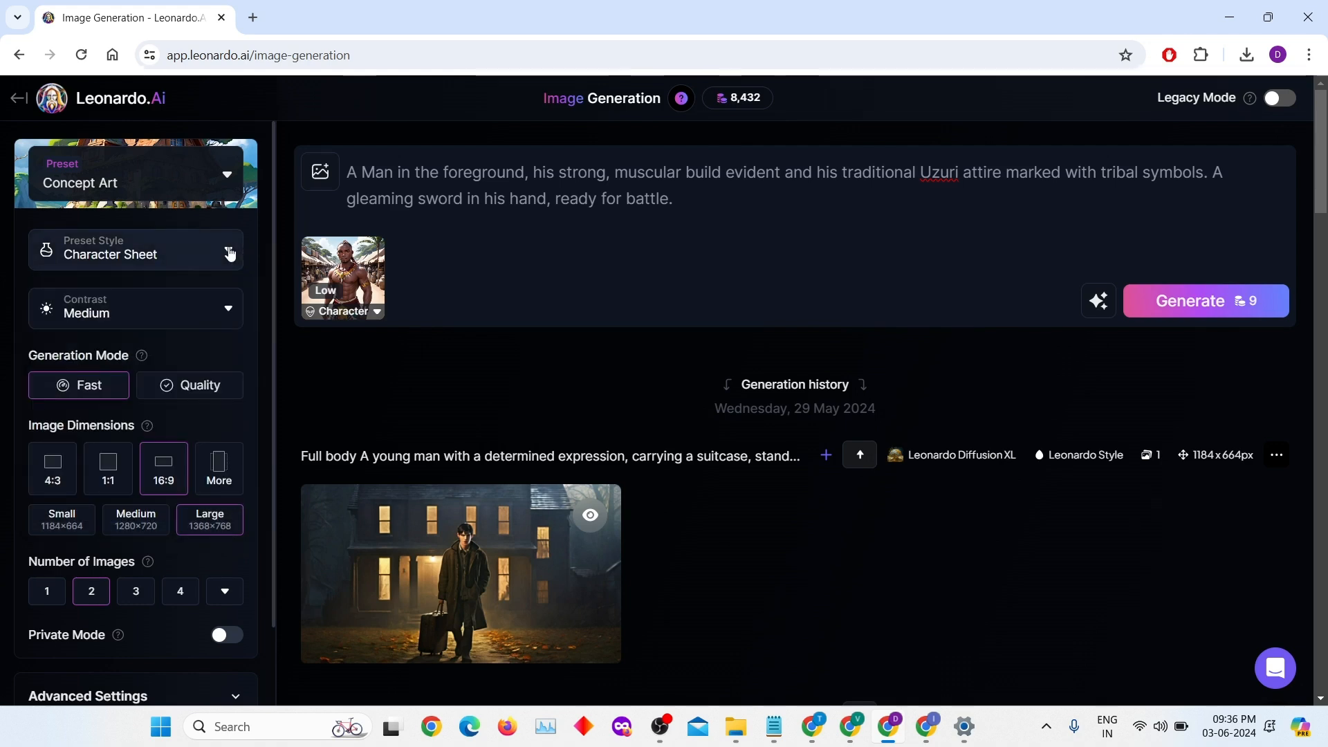
left_click(228, 318)
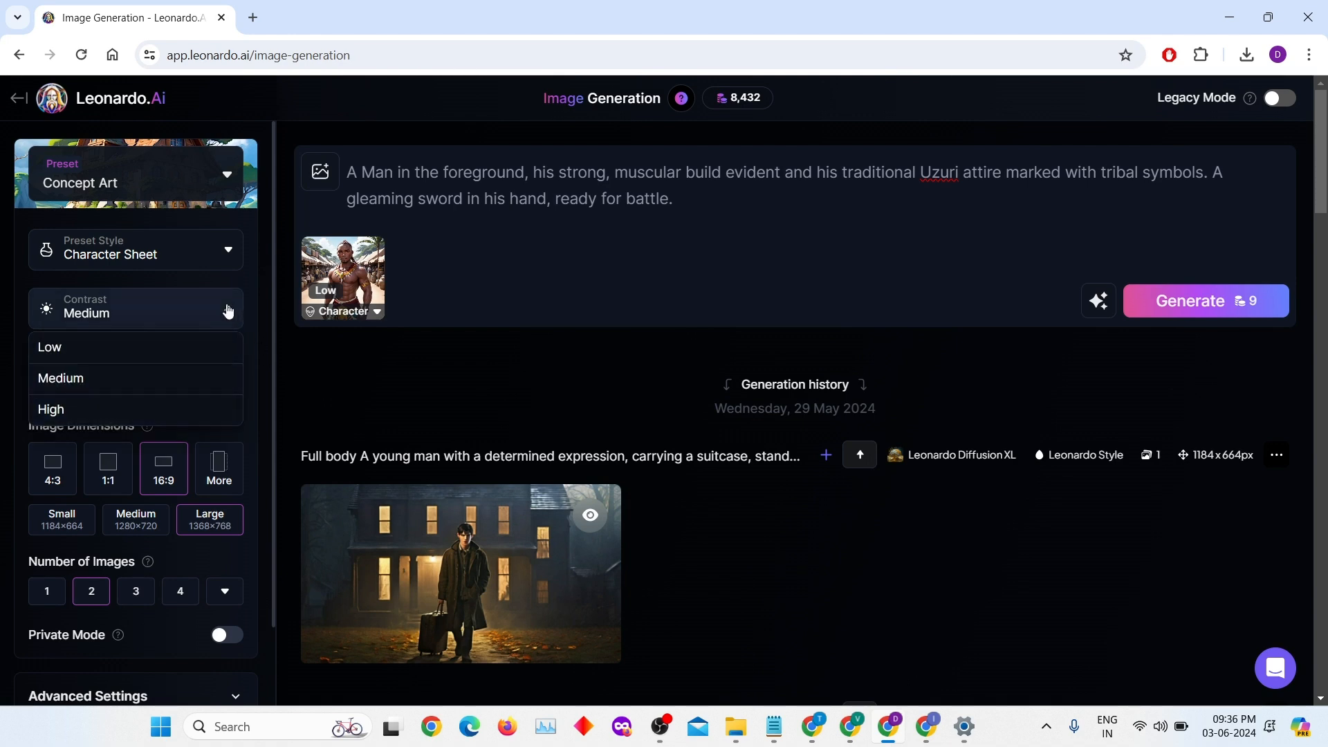
left_click(228, 312)
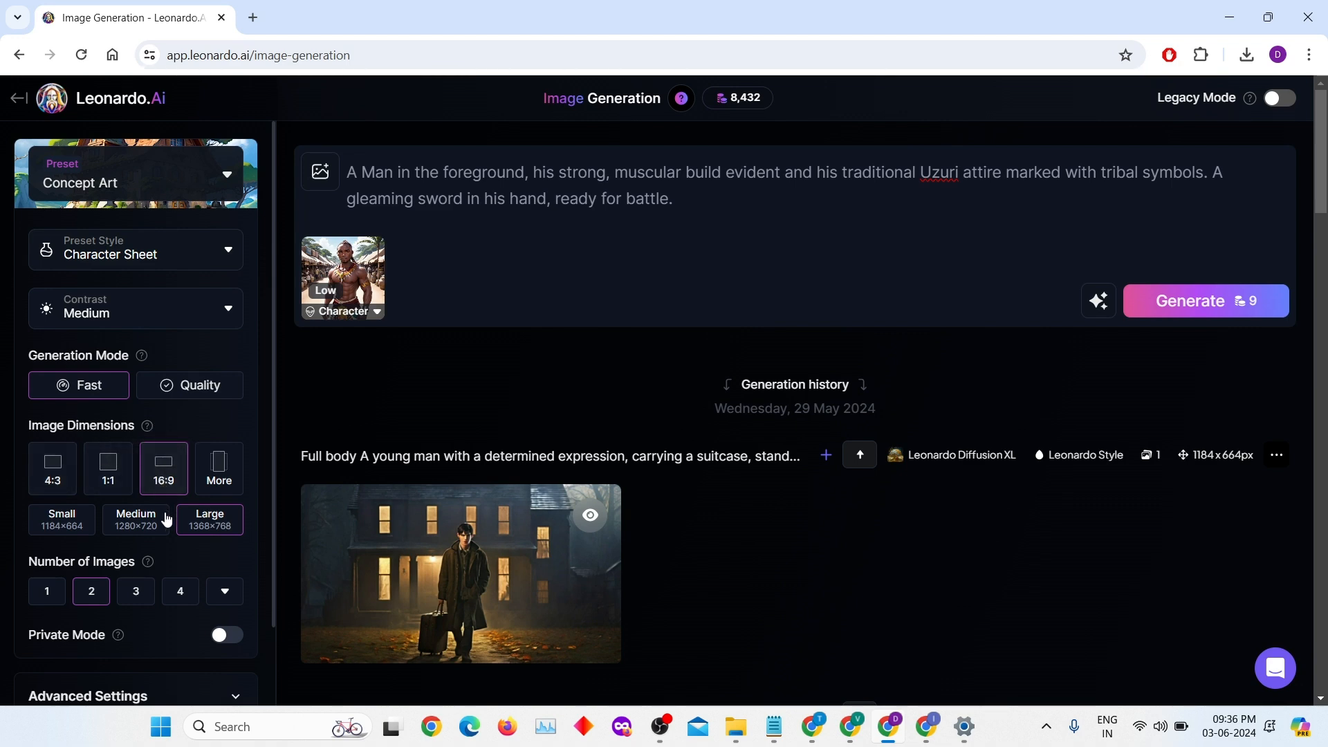
Generate the images with the Low character reference and view both results enlarged.
scroll(148, 539, "down", 1)
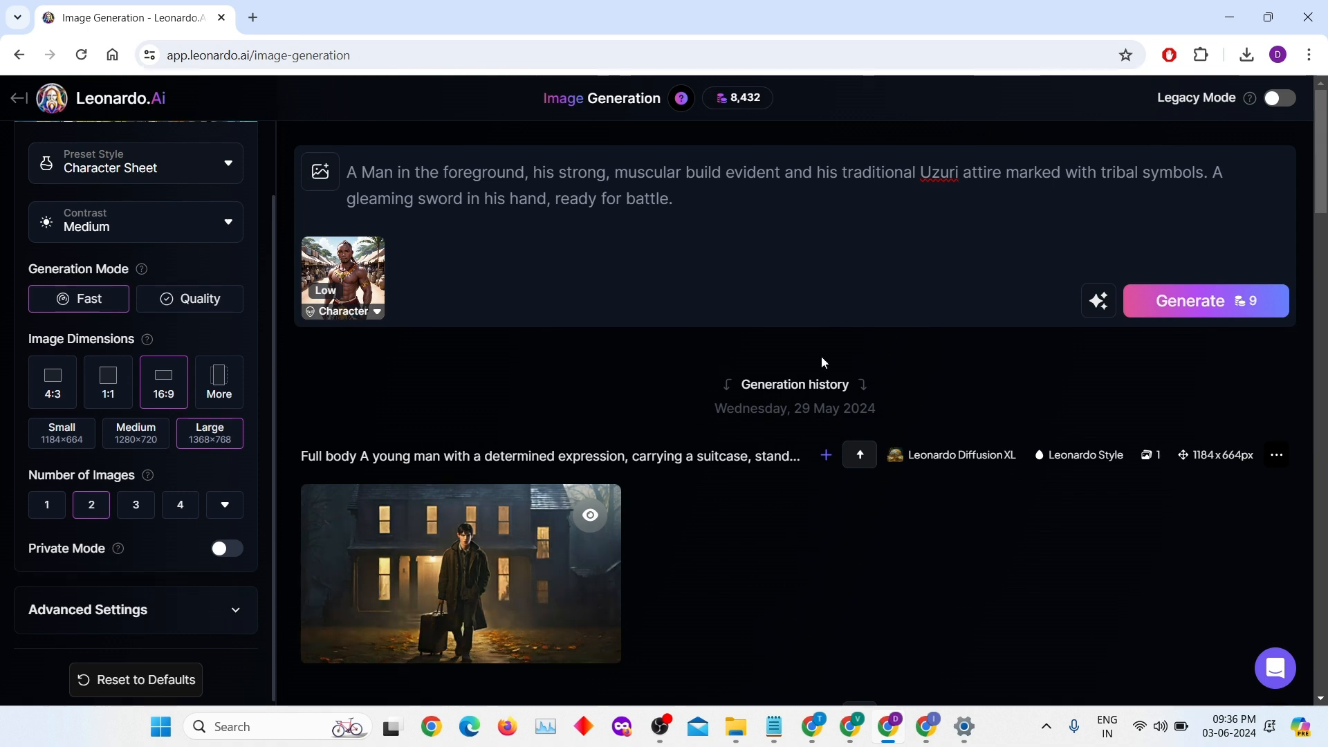
left_click(1222, 316)
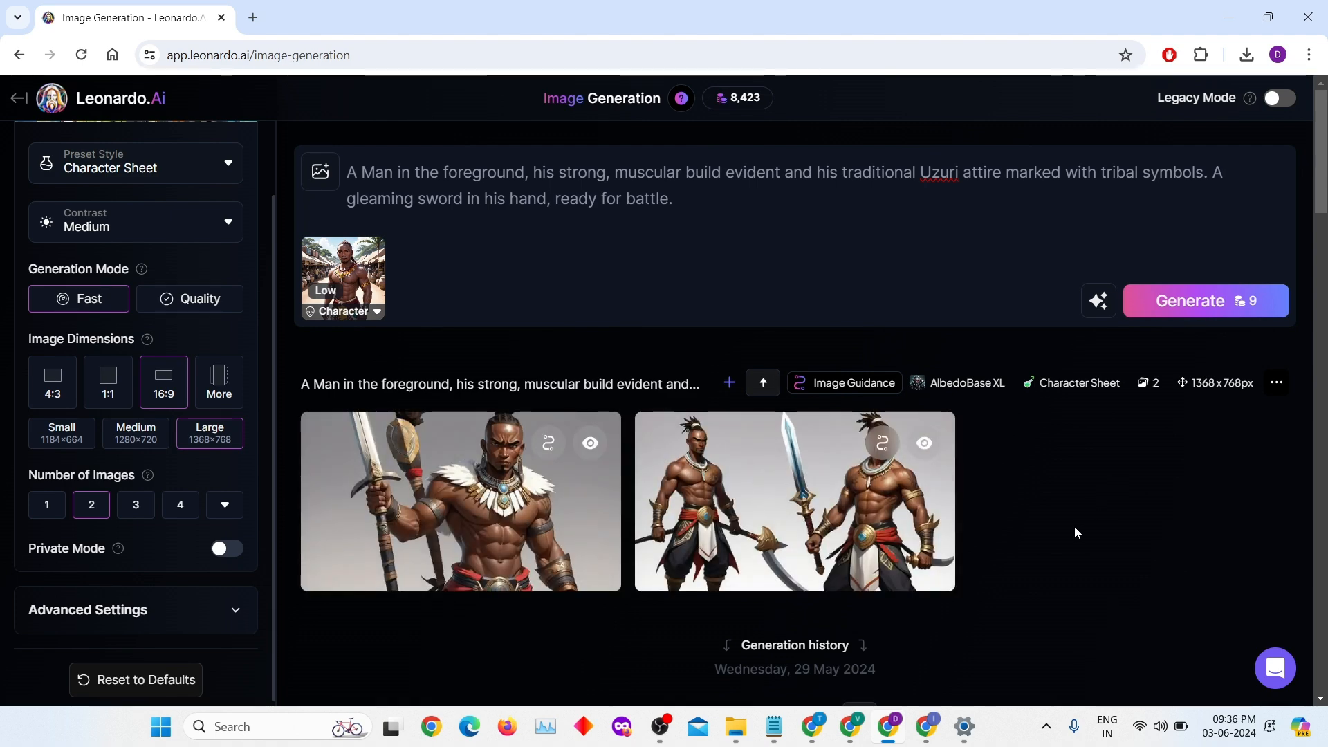
left_click(519, 482)
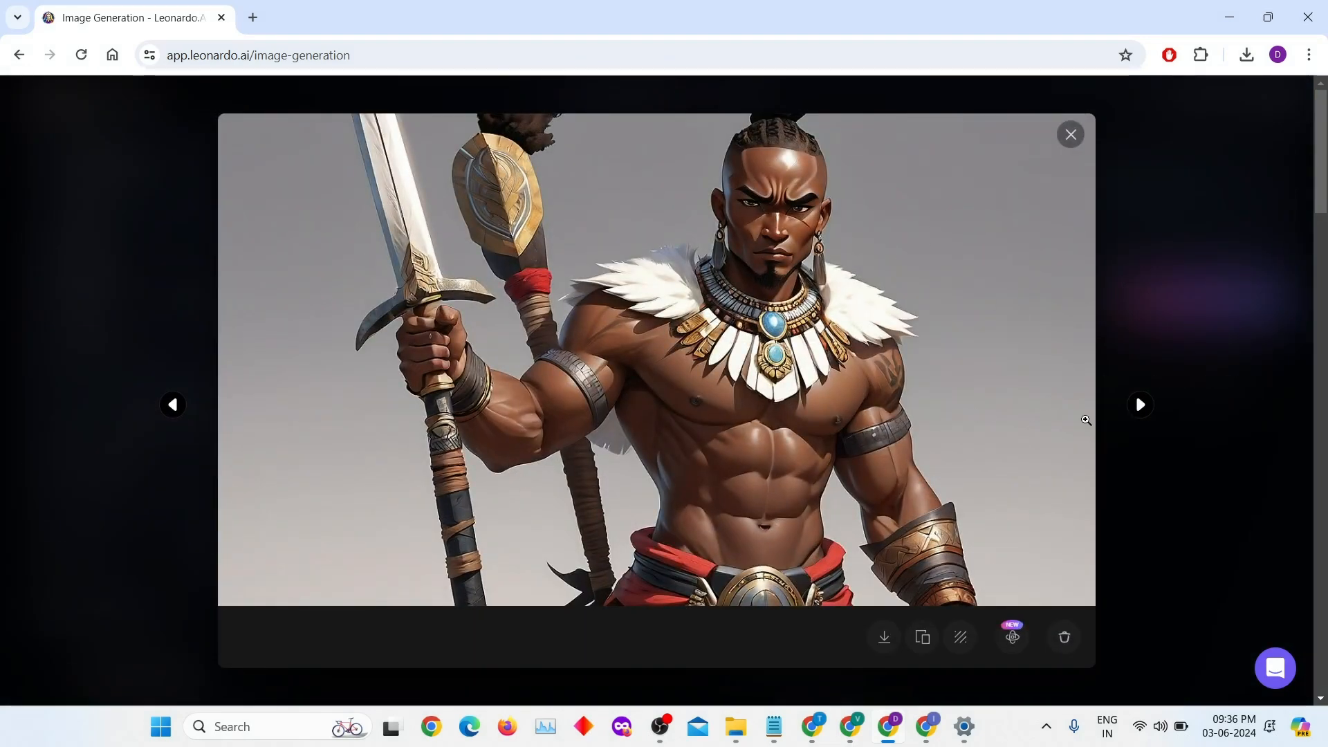
left_click(1139, 406)
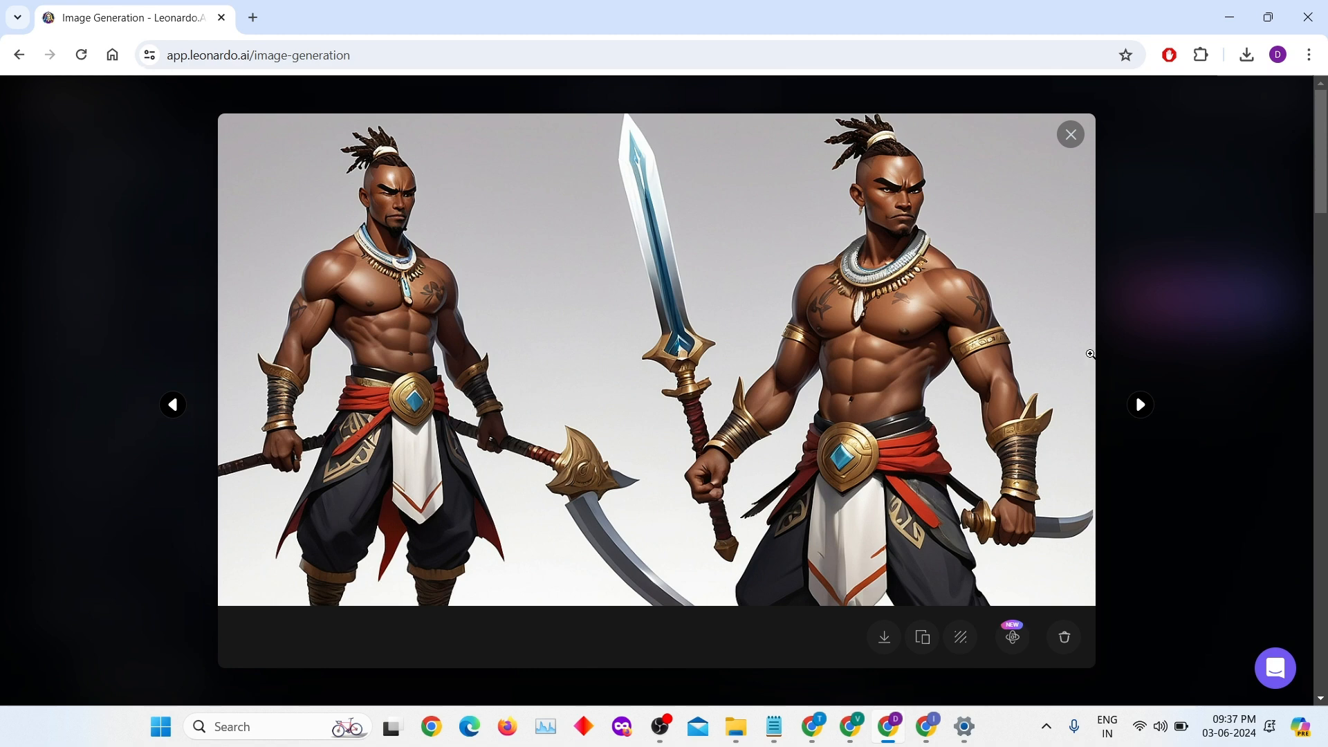
left_click(1071, 135)
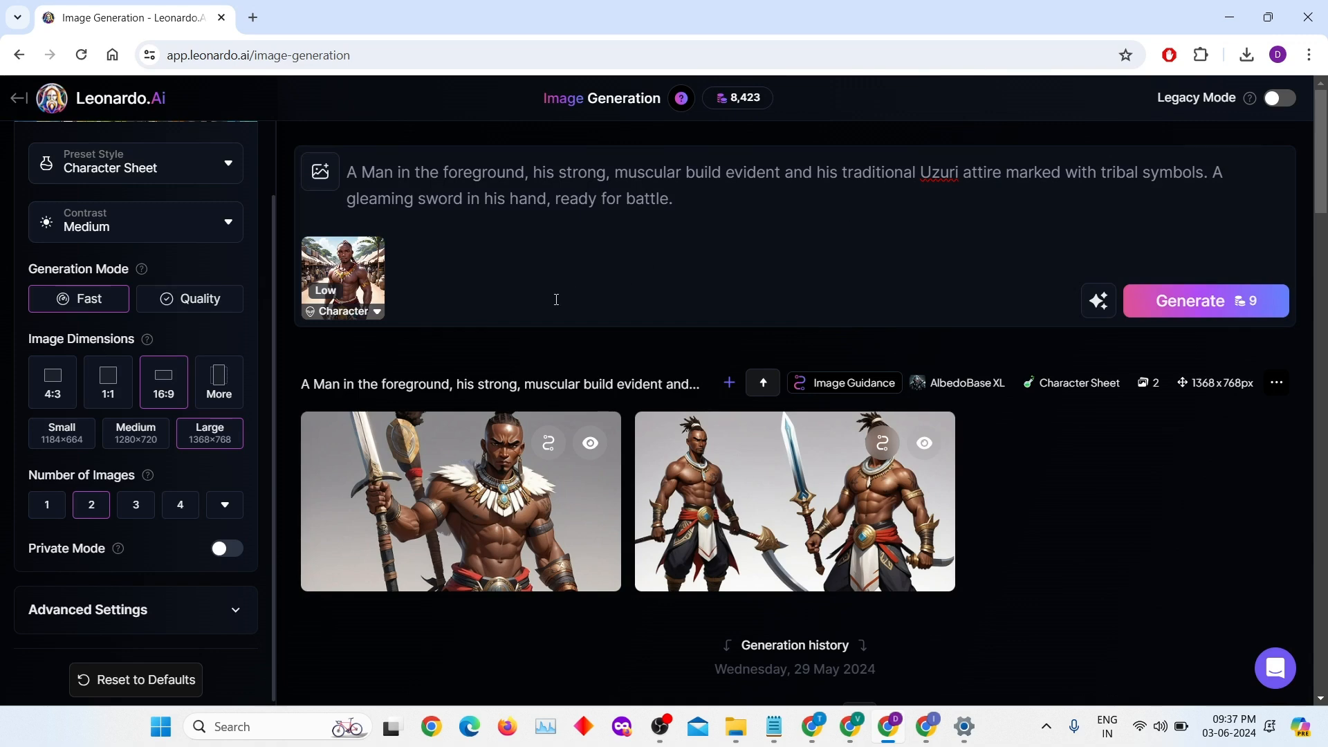
Set the character reference strength to Mid and generate the images again with the same prompt.
left_click(377, 313)
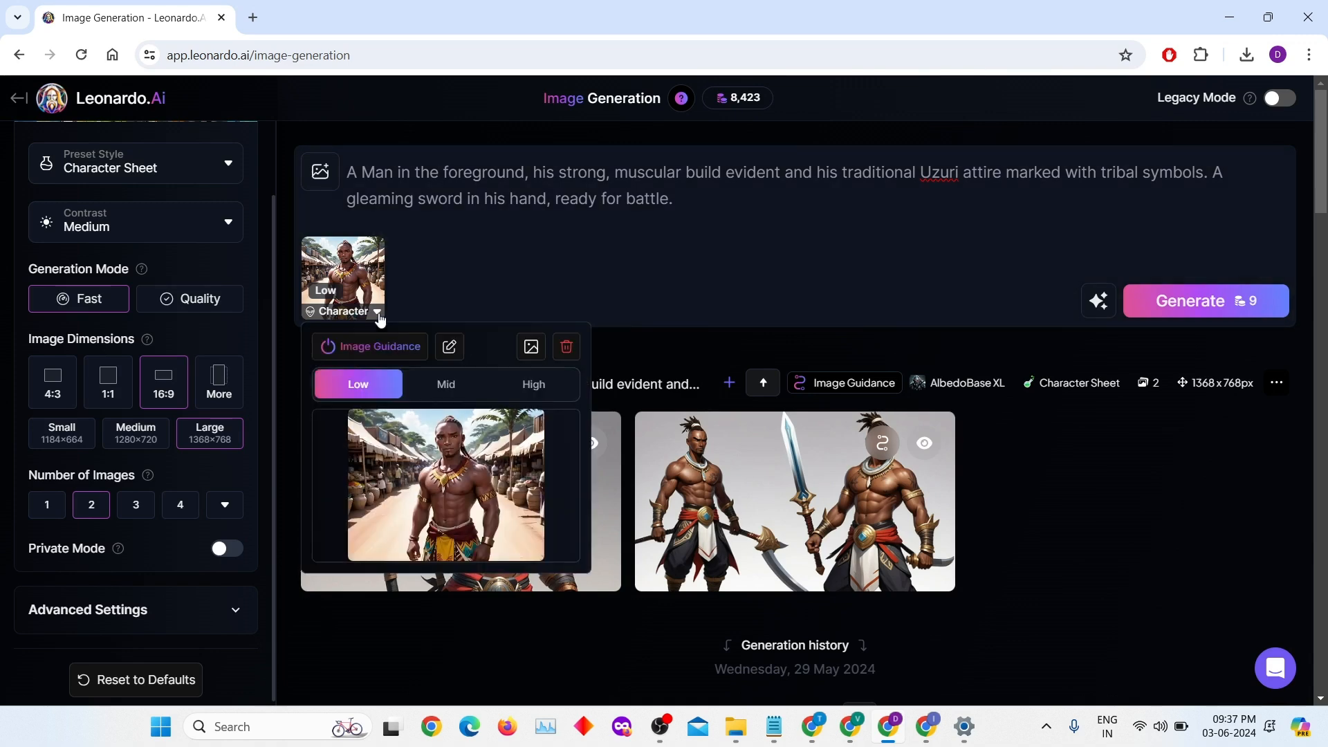
left_click(446, 385)
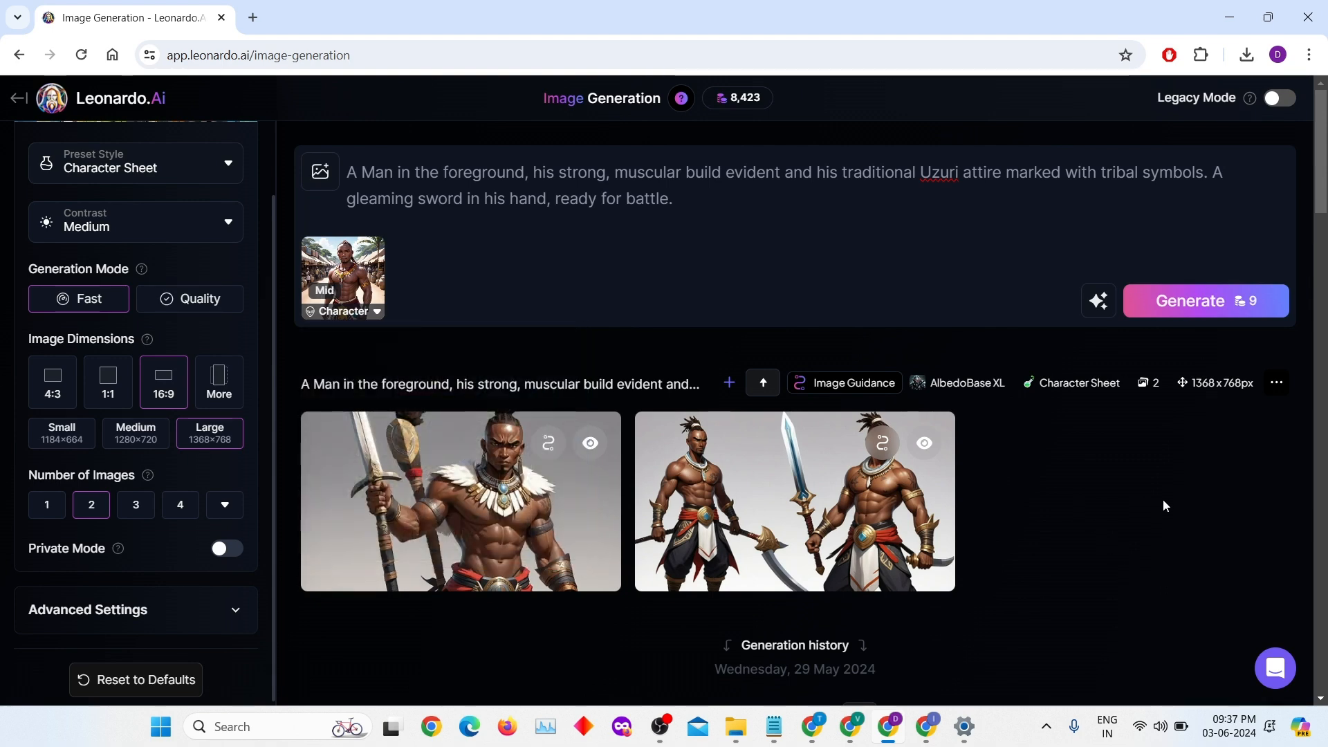
left_click(1223, 313)
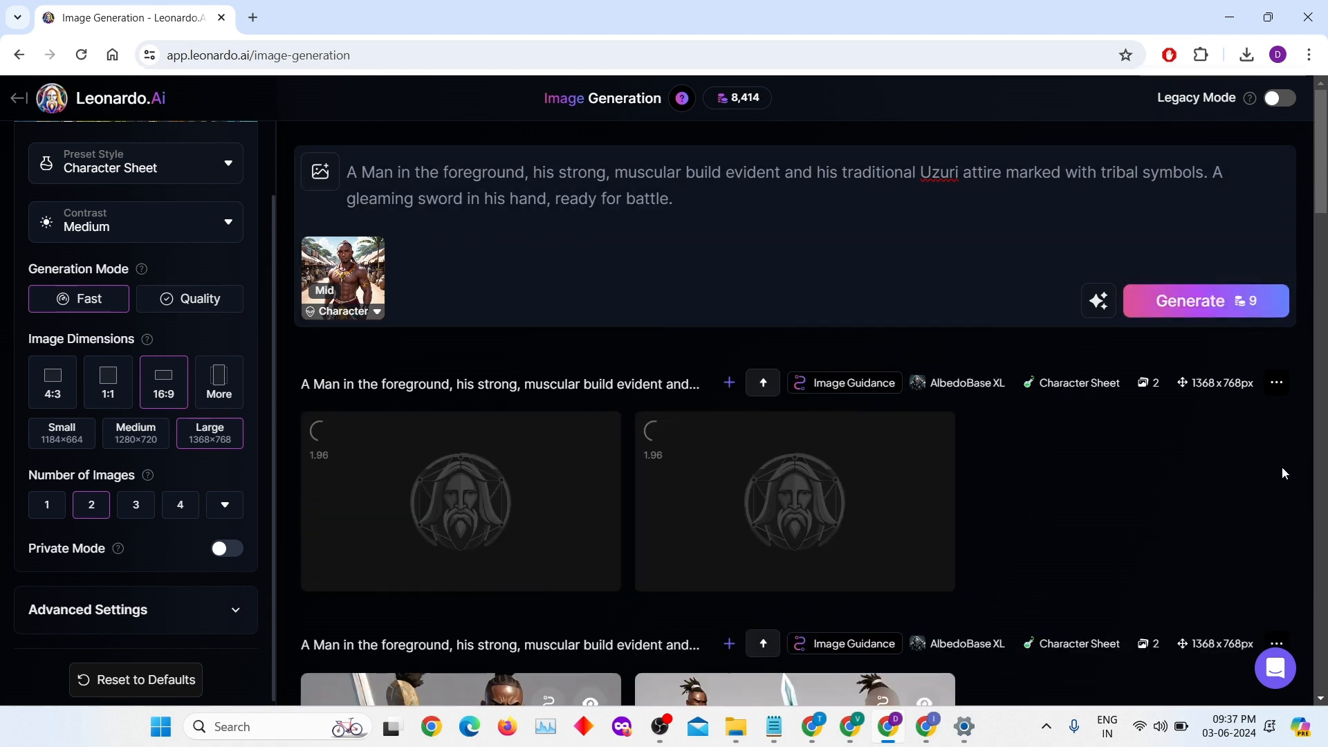
View both images generated with the Mid character reference enlarged, one after the other, and close the enlarged view.
scroll(1276, 471, "down", 2)
scroll(1267, 366, "up", 2)
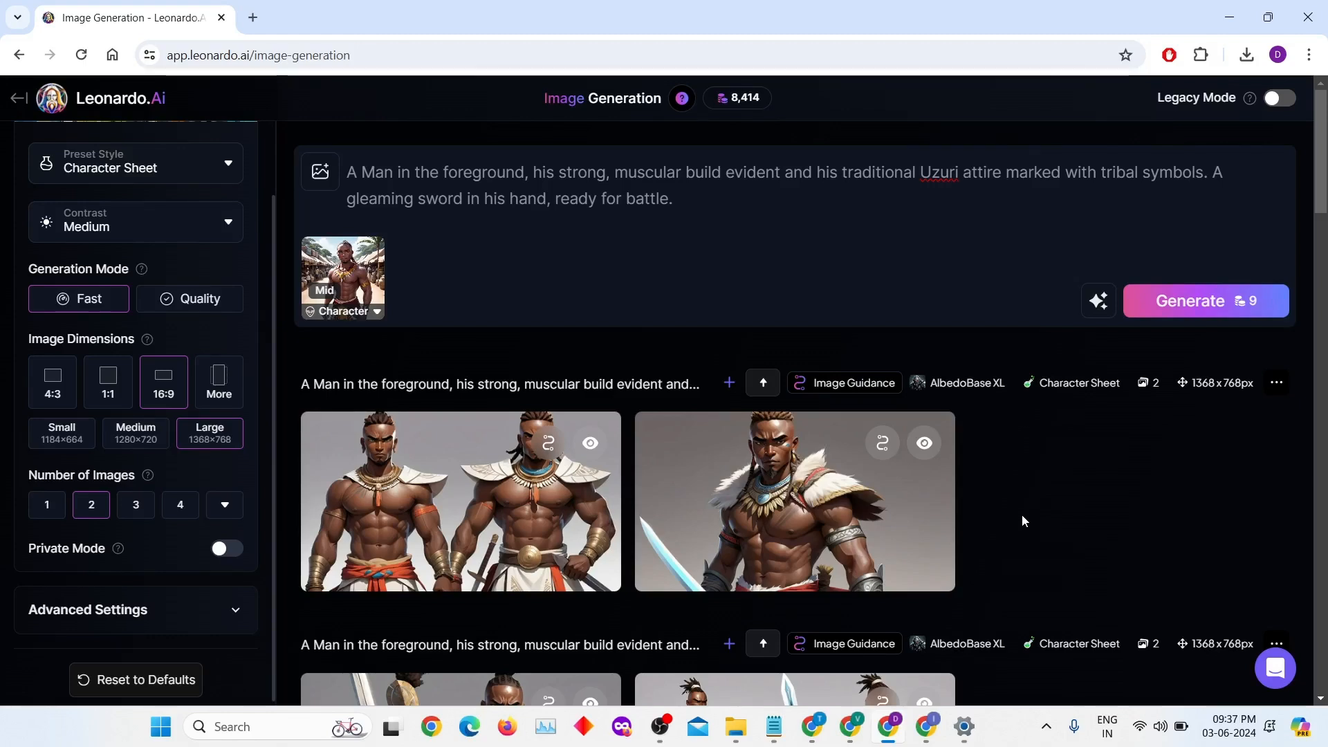
mouse_move(563, 519)
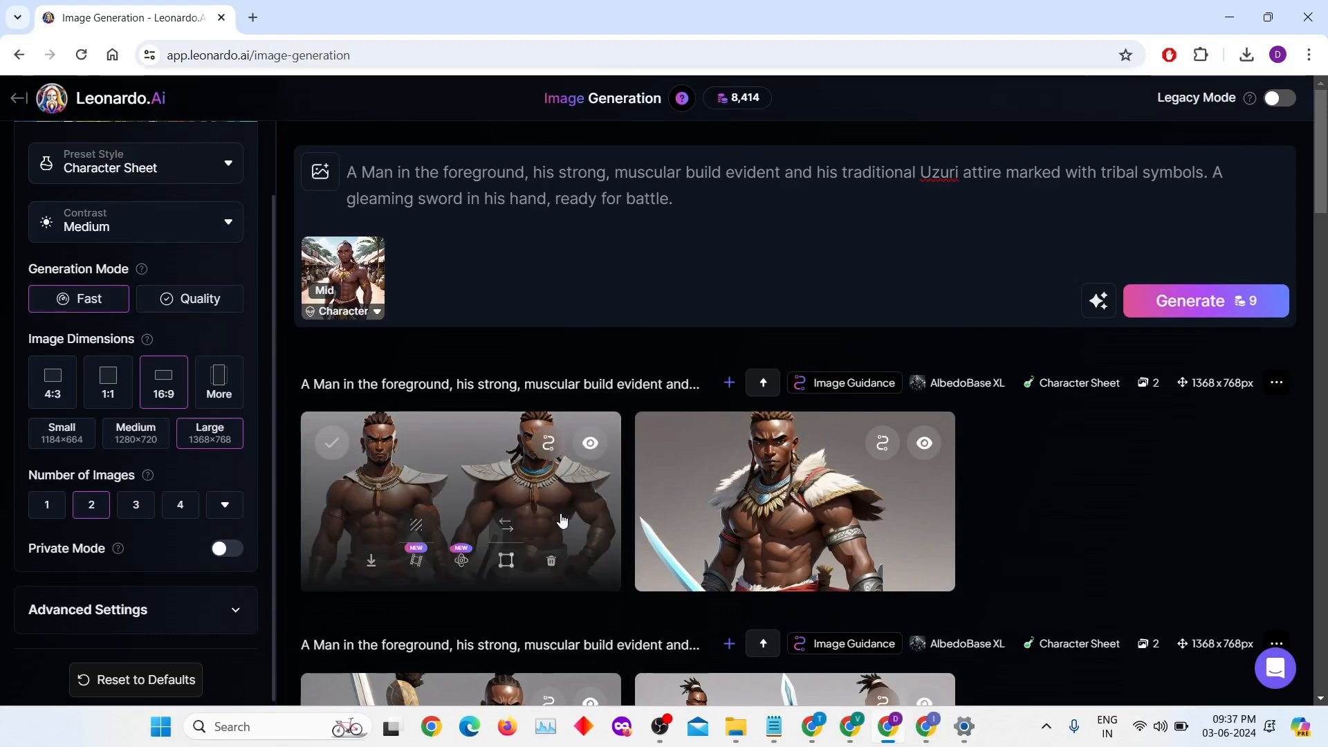
left_click(563, 518)
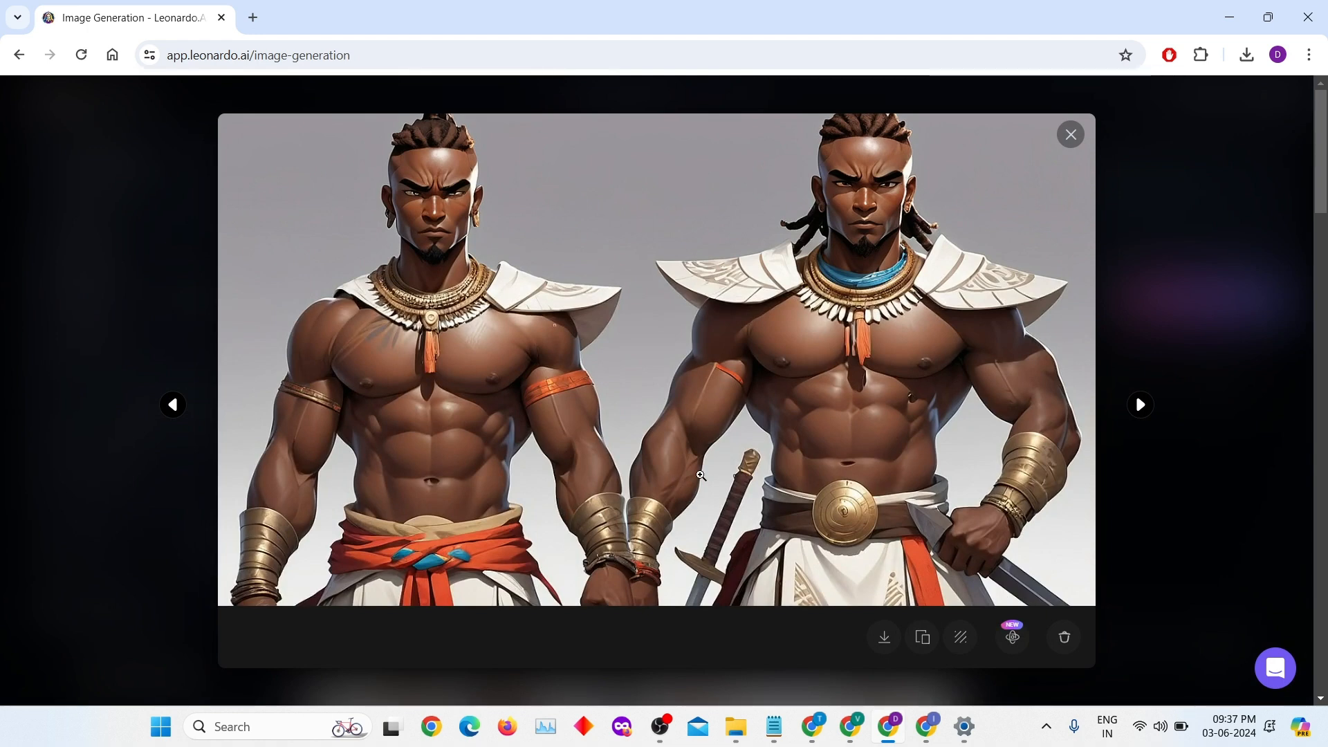
left_click(1140, 406)
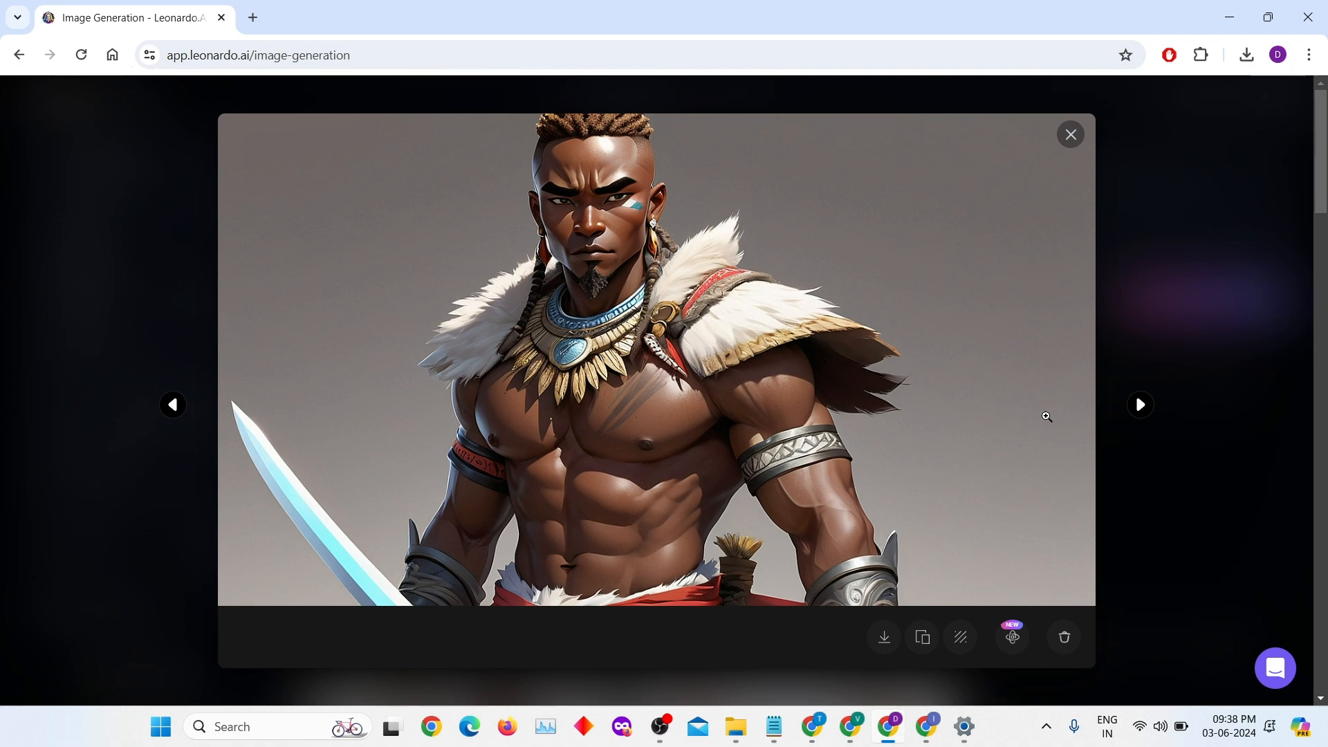
left_click(1071, 135)
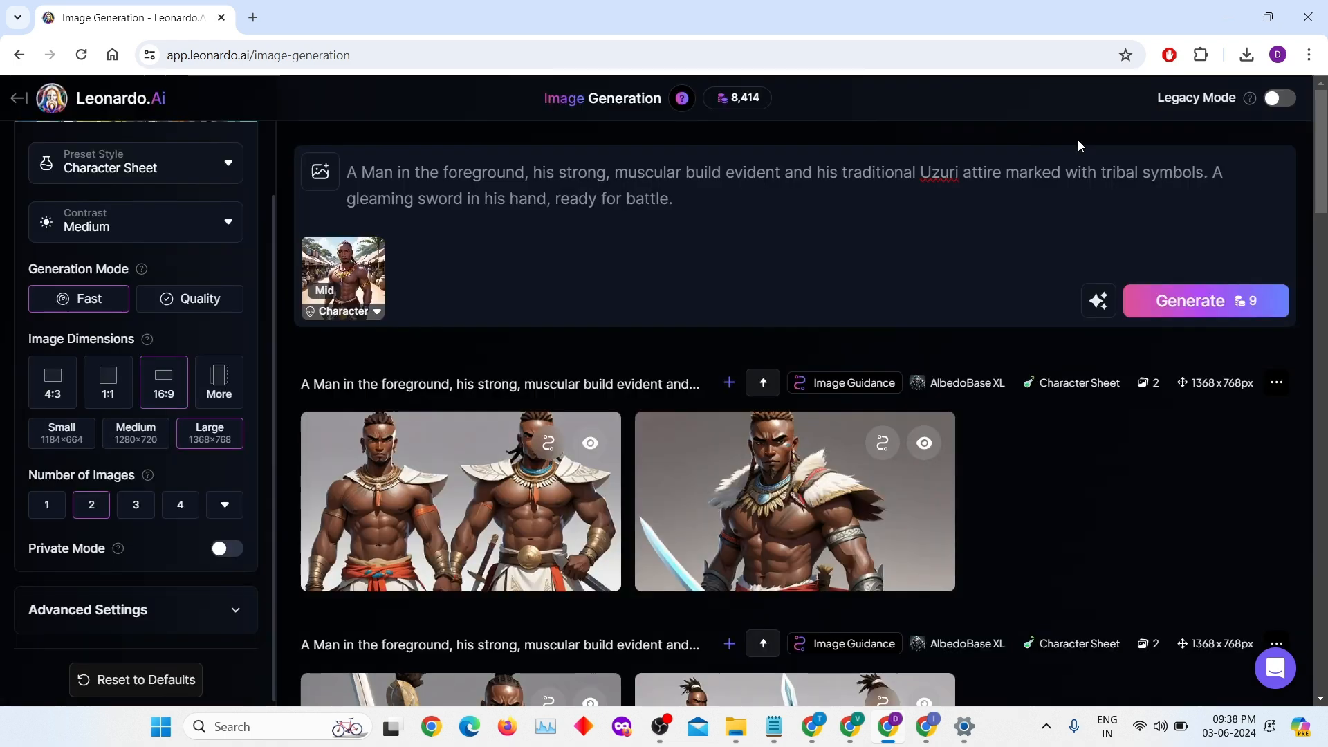
Set the character reference strength to High and generate the images again with the same prompt.
left_click(377, 315)
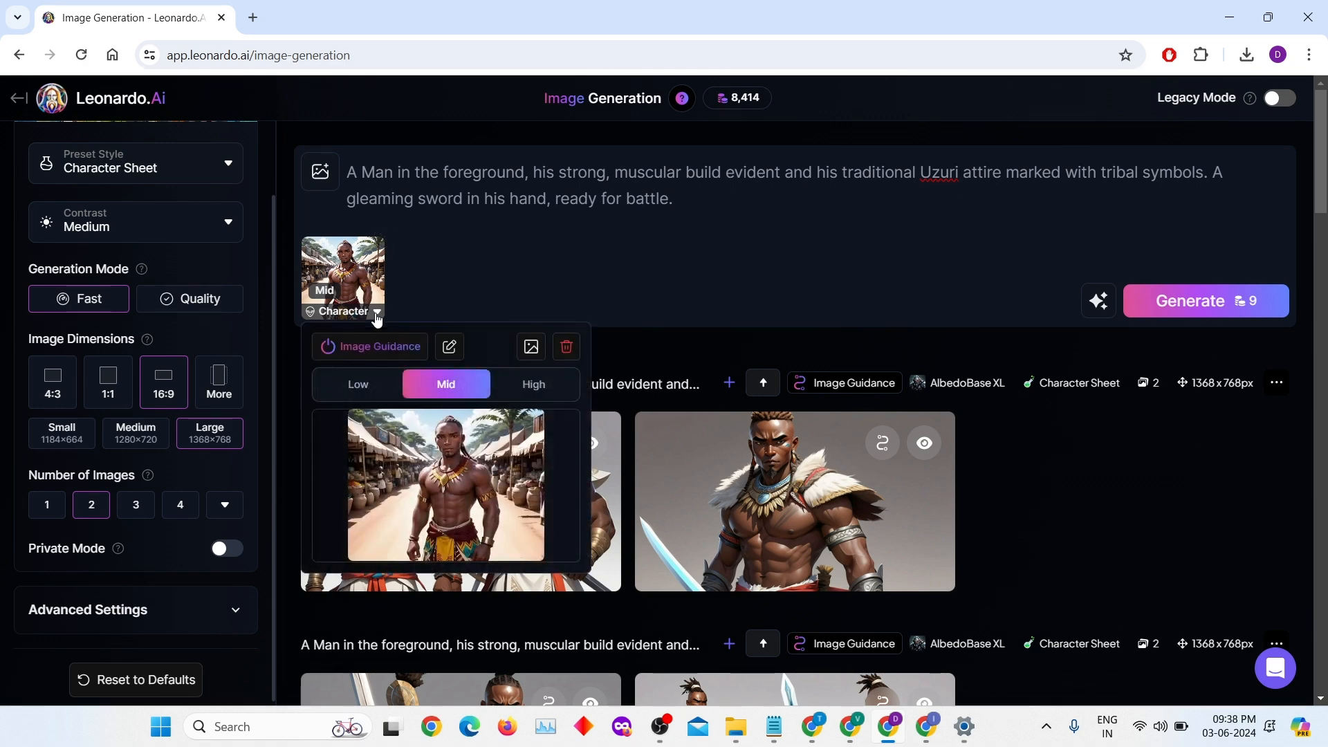
left_click(536, 387)
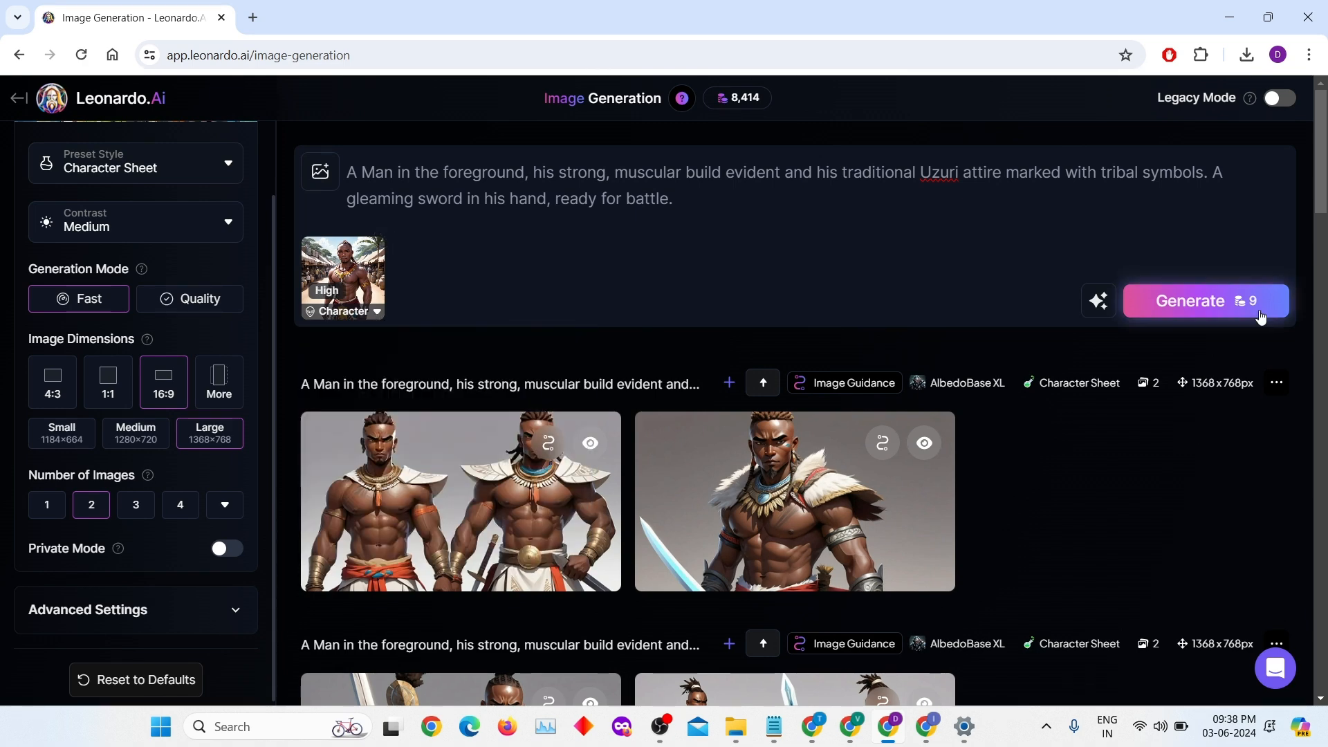
left_click(1258, 315)
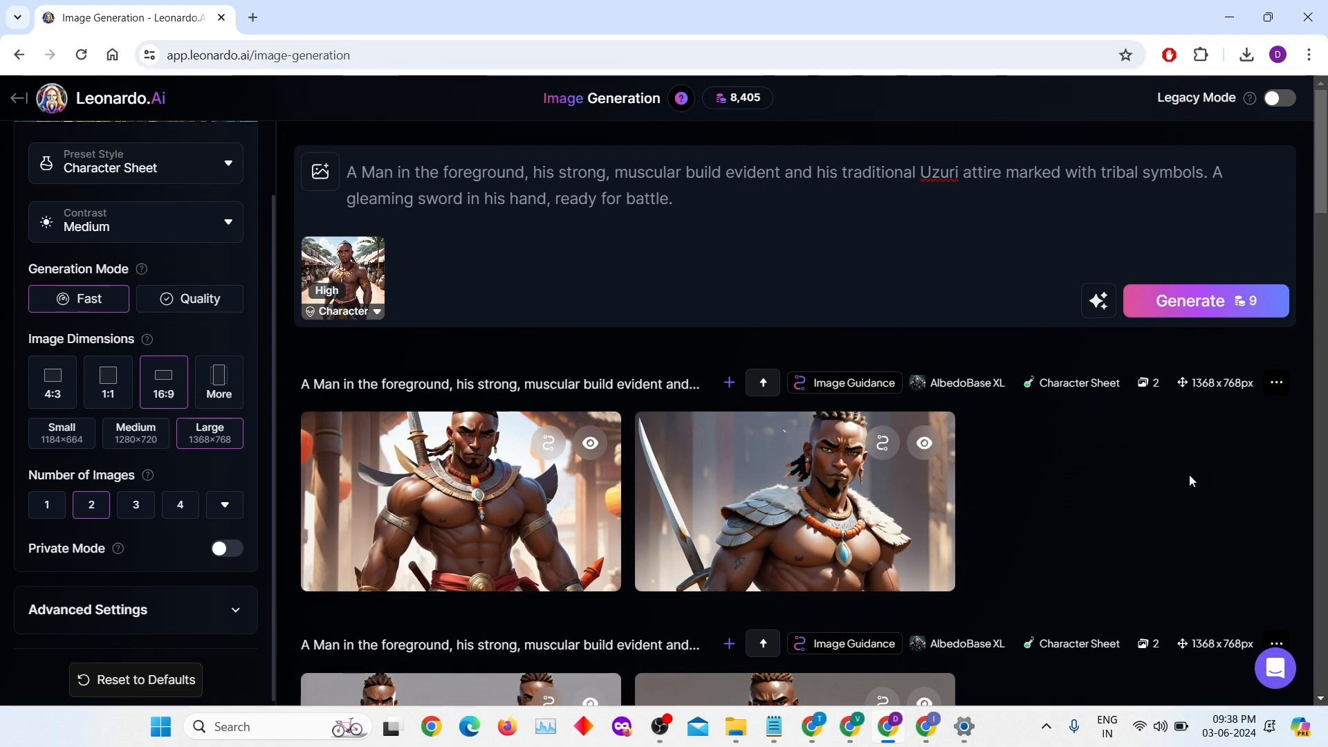
View both High-strength images enlarged, and compare them with the earlier Mid and Low results in the generation list.
left_click(588, 484)
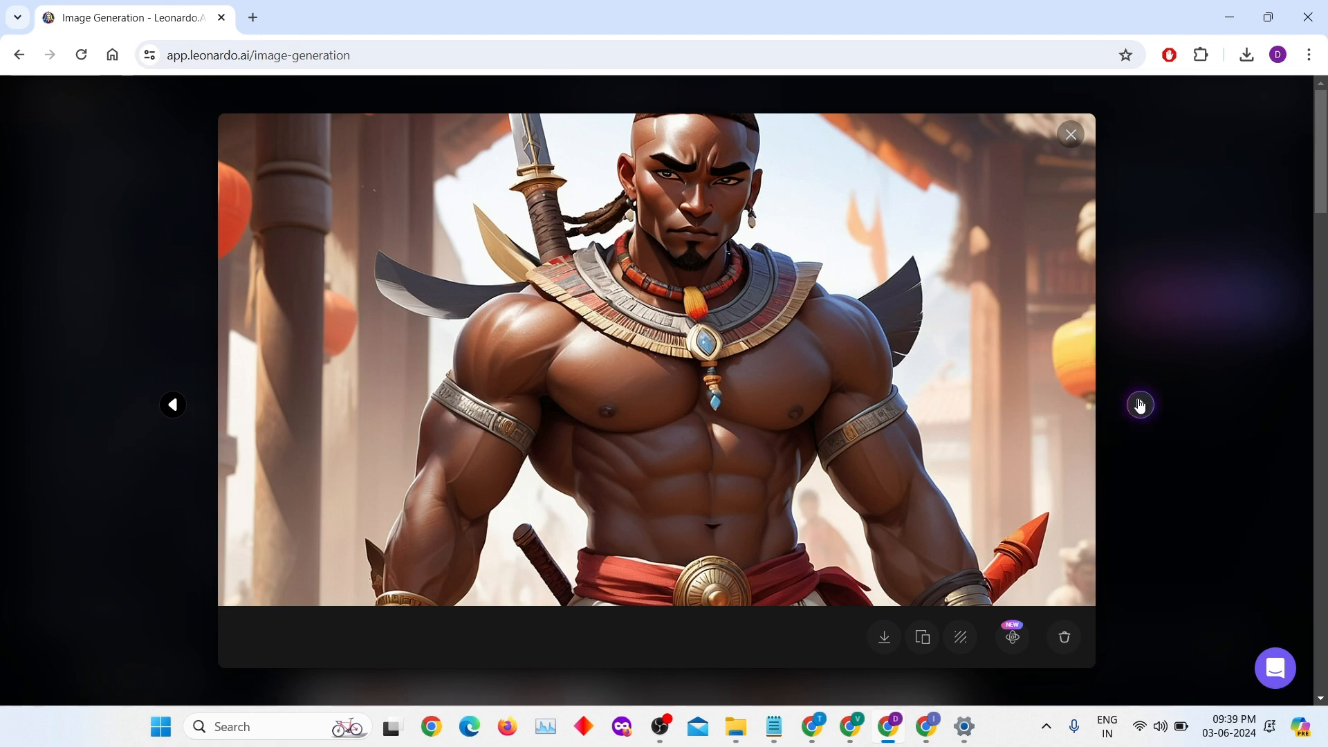
left_click(1140, 406)
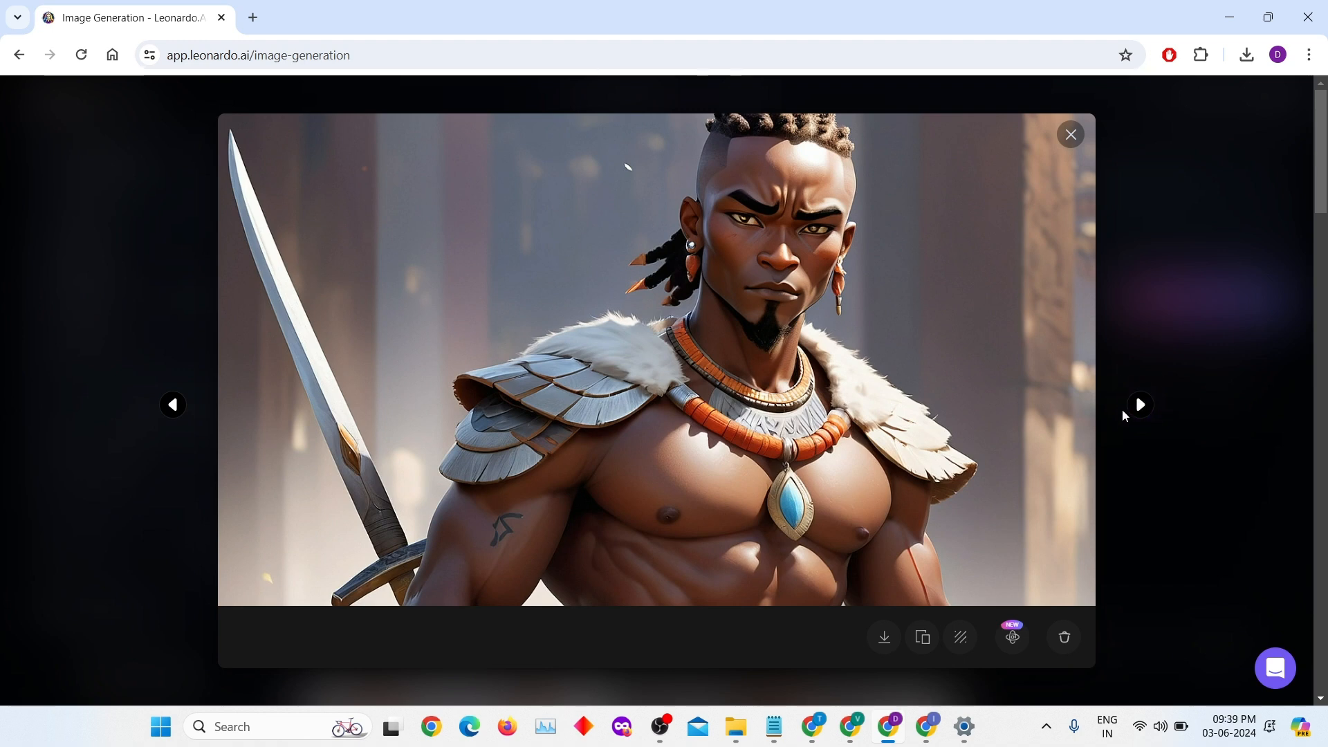
left_click(1193, 437)
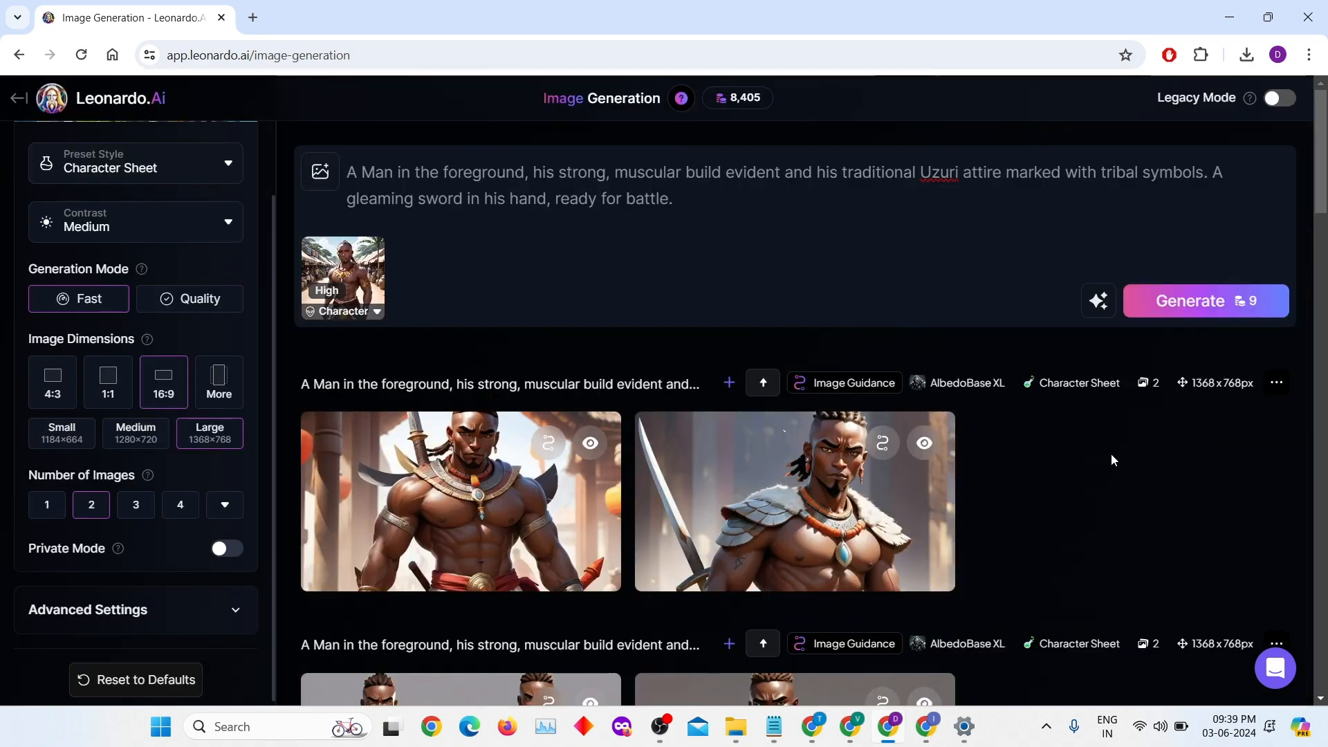
scroll(1068, 450, "down", 5)
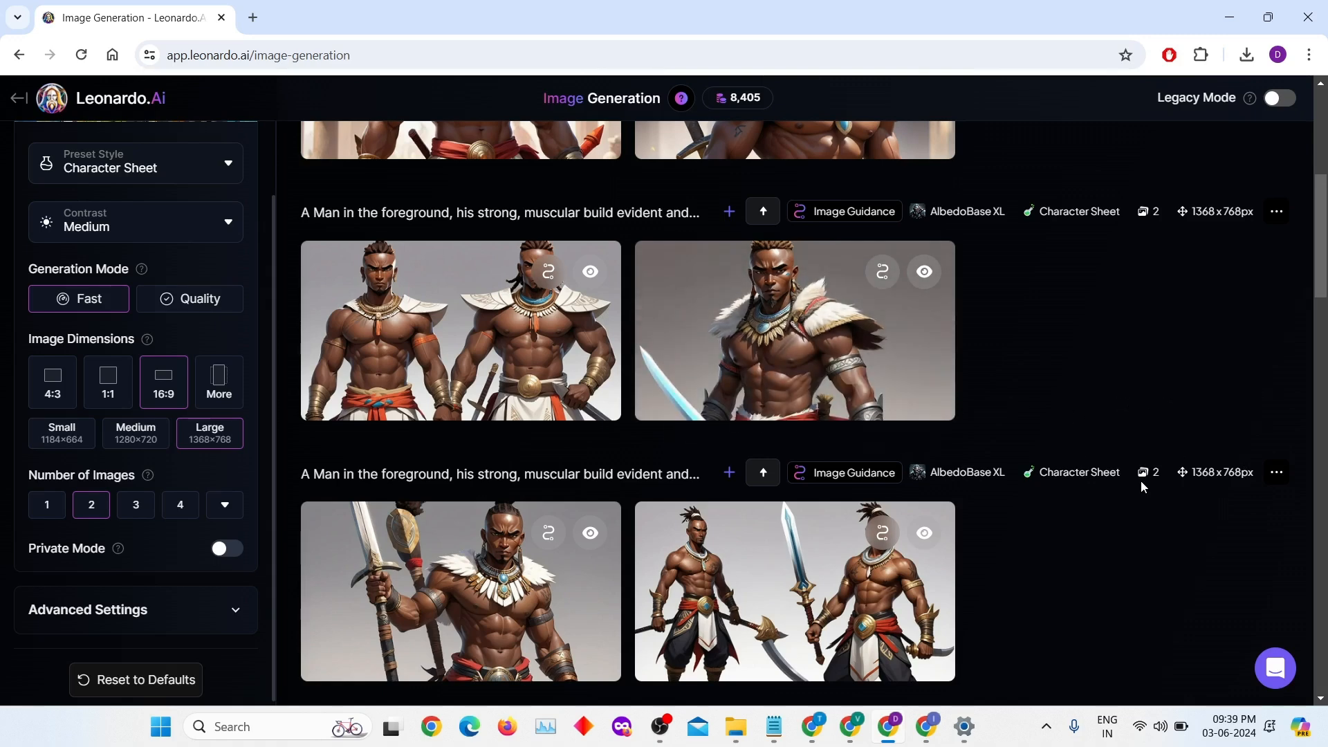
scroll(1140, 480, "down", 2)
scroll(1138, 480, "up", 2)
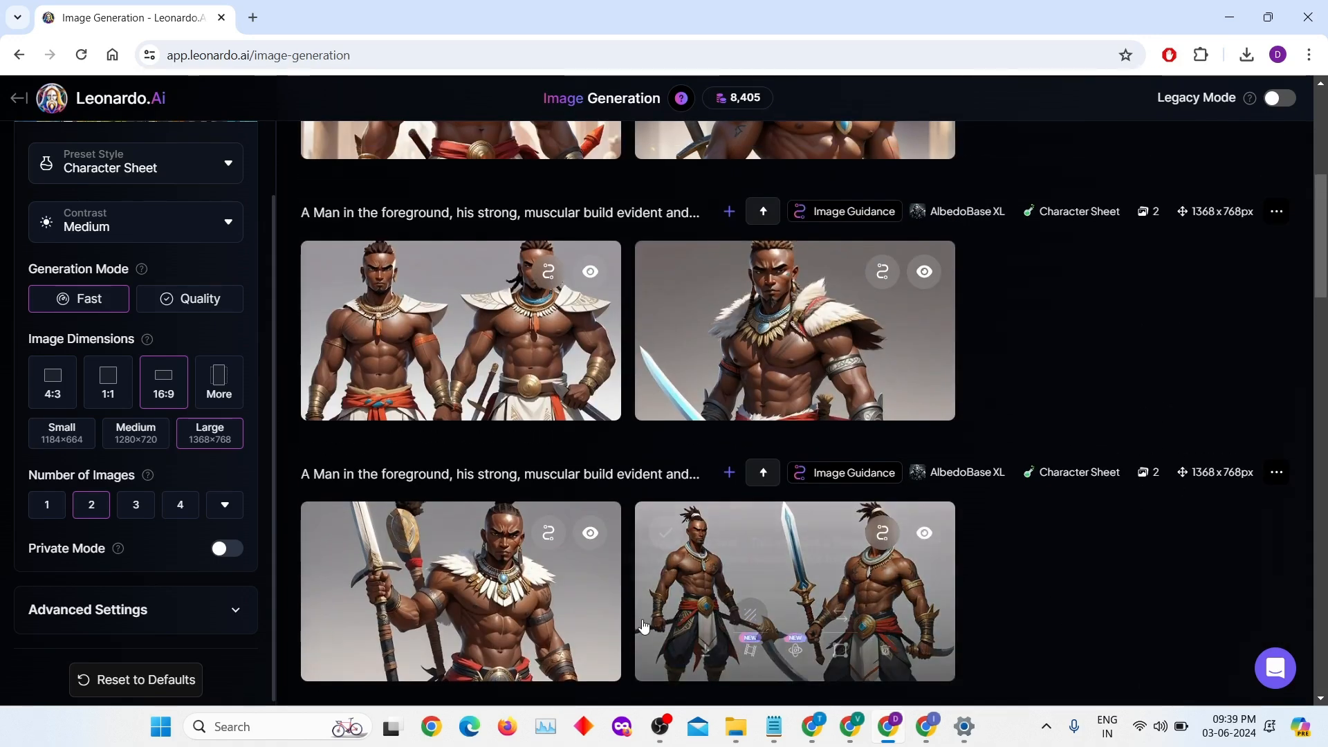